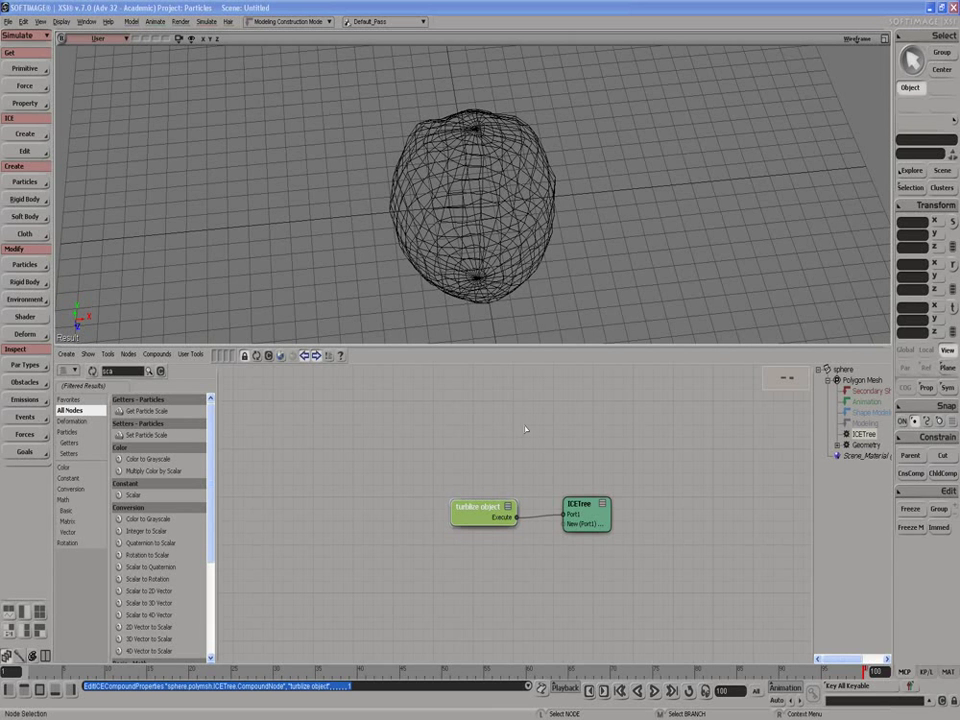
Step: Play the sphere's deformation from the start and set the timeline's end frame to 1000
{"action": "left_click", "coordinate": [654, 691]}
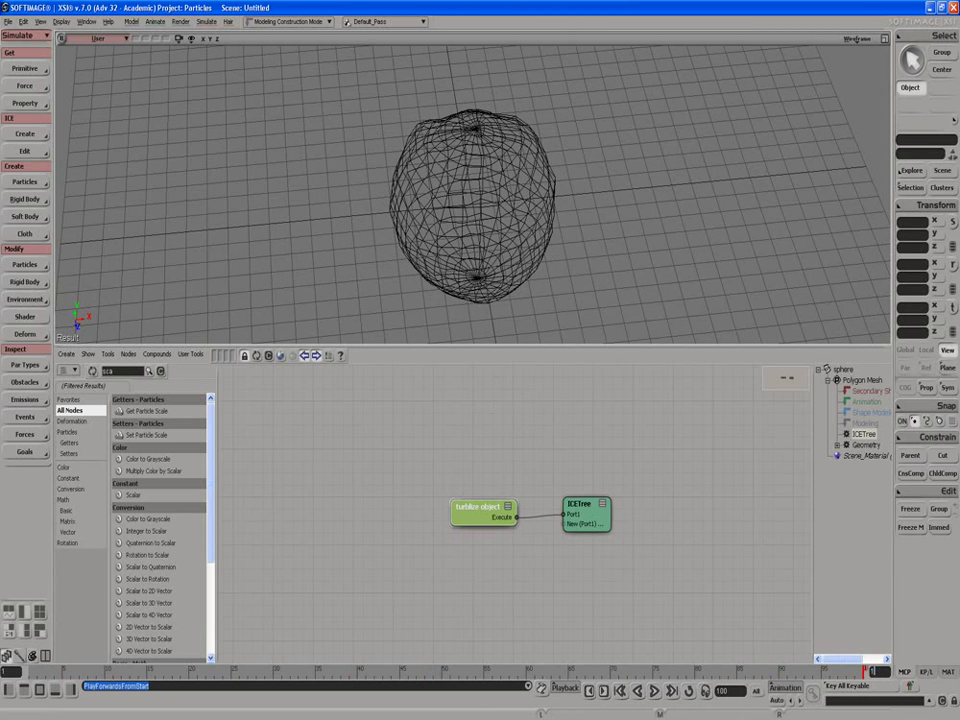
{"action": "type", "text": "0"}
{"action": "key", "text": "Return"}
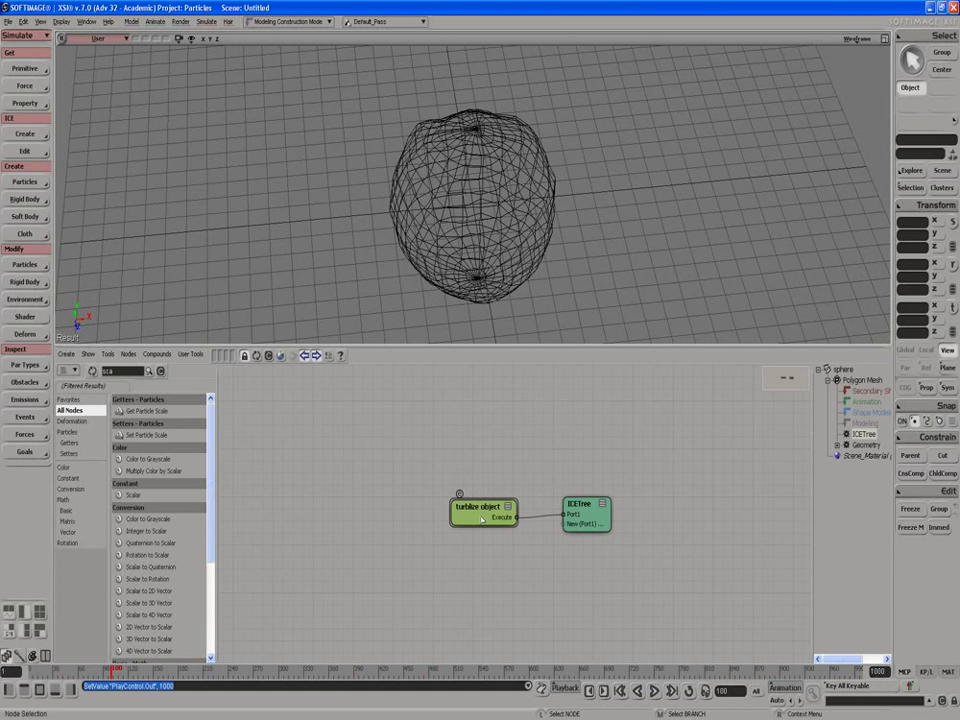
Step: Open the properties of the turblize object compound and correct its name to "turbulize object"
{"action": "mouse_move", "coordinate": [481, 518]}
{"action": "left_mouse_down"}
{"action": "mouse_move", "coordinate": [456, 520]}
{"action": "mouse_move", "coordinate": [476, 520]}
{"action": "left_mouse_up"}
{"action": "right_click", "coordinate": [474, 520]}
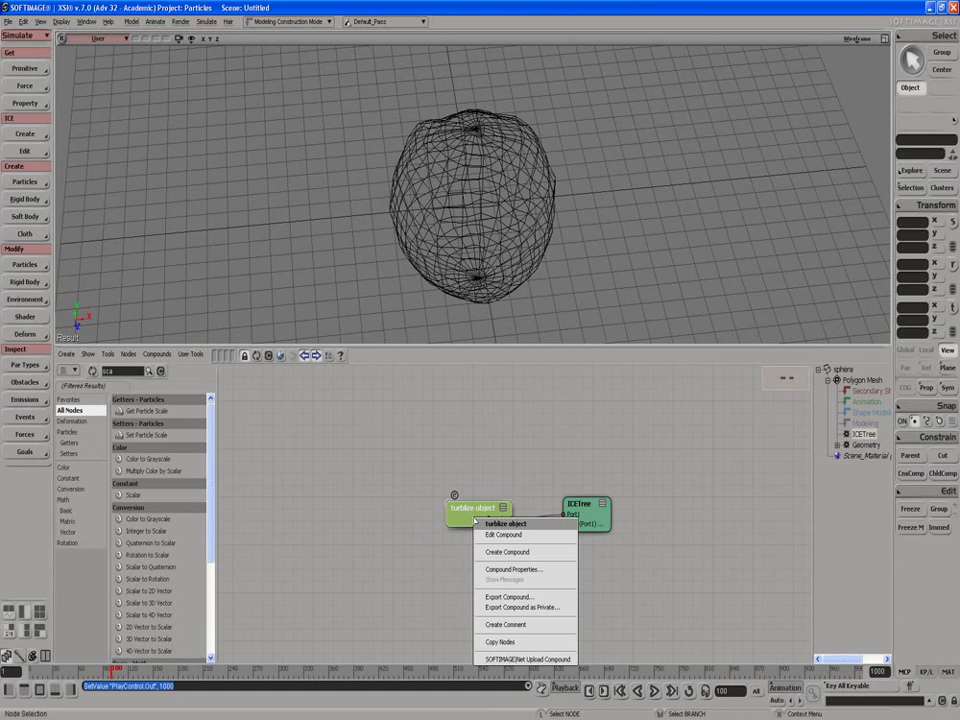
{"action": "left_click", "coordinate": [505, 569]}
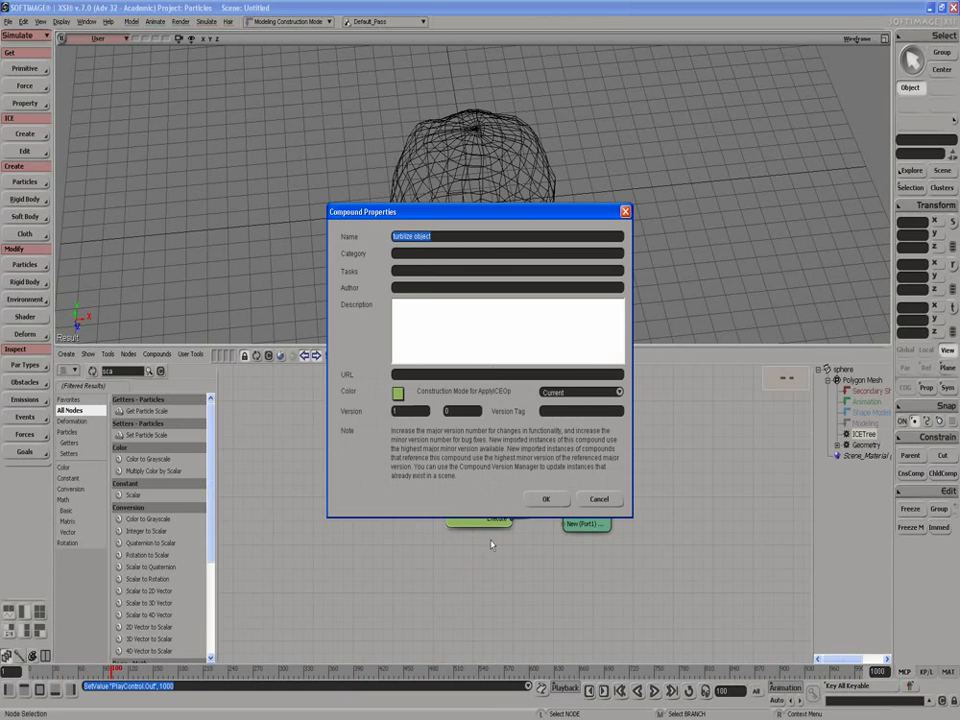
{"action": "left_click", "coordinate": [402, 237]}
{"action": "key", "text": "BackSpace"}
{"action": "type", "text": "u"}
Step: Set the compound's task category to Deformation/Effects
{"action": "left_click", "coordinate": [419, 252]}
{"action": "left_click", "coordinate": [415, 271]}
{"action": "type", "text": "Deformation"}
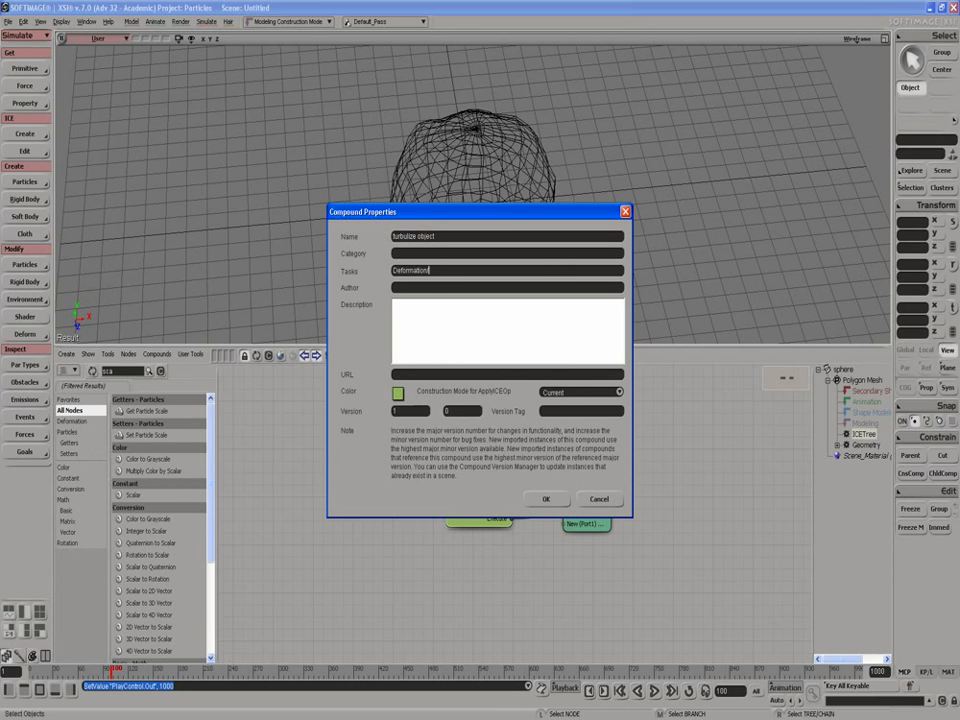
{"action": "type", "text": "/Effects"}
Step: Enter the author's name and the description "turbulize object points", keep the Current construction mode, and accept the compound properties
{"action": "left_click", "coordinate": [415, 287]}
{"action": "type", "text": "Craigh"}
{"action": "type", "text": "turbulize object poi"}
{"action": "type", "text": "nts"}
{"action": "left_click", "coordinate": [557, 392]}
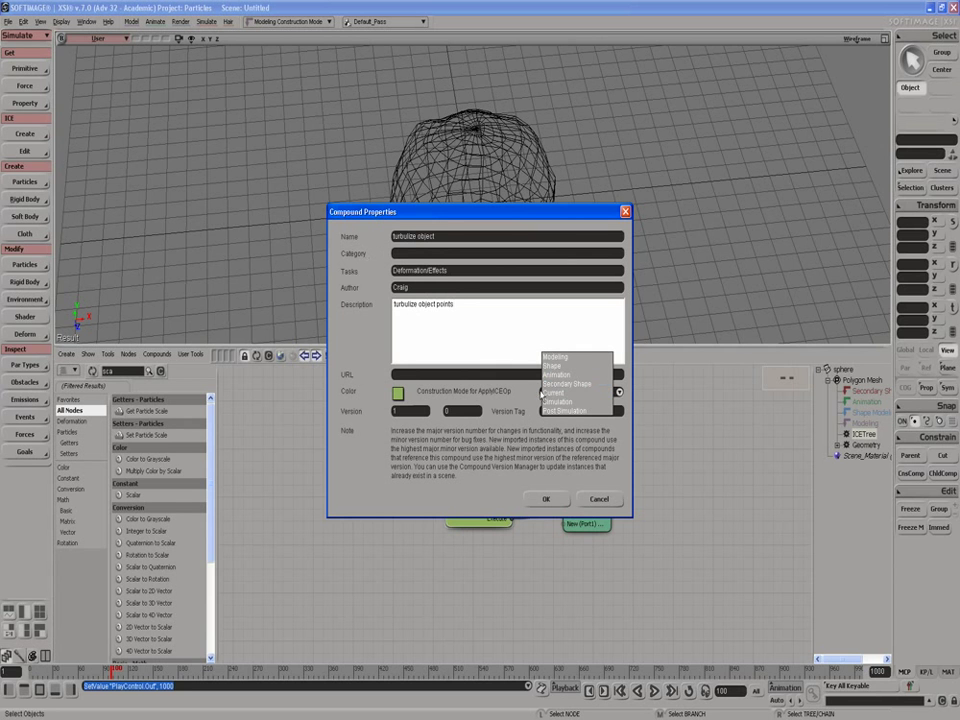
{"action": "left_click", "coordinate": [546, 393]}
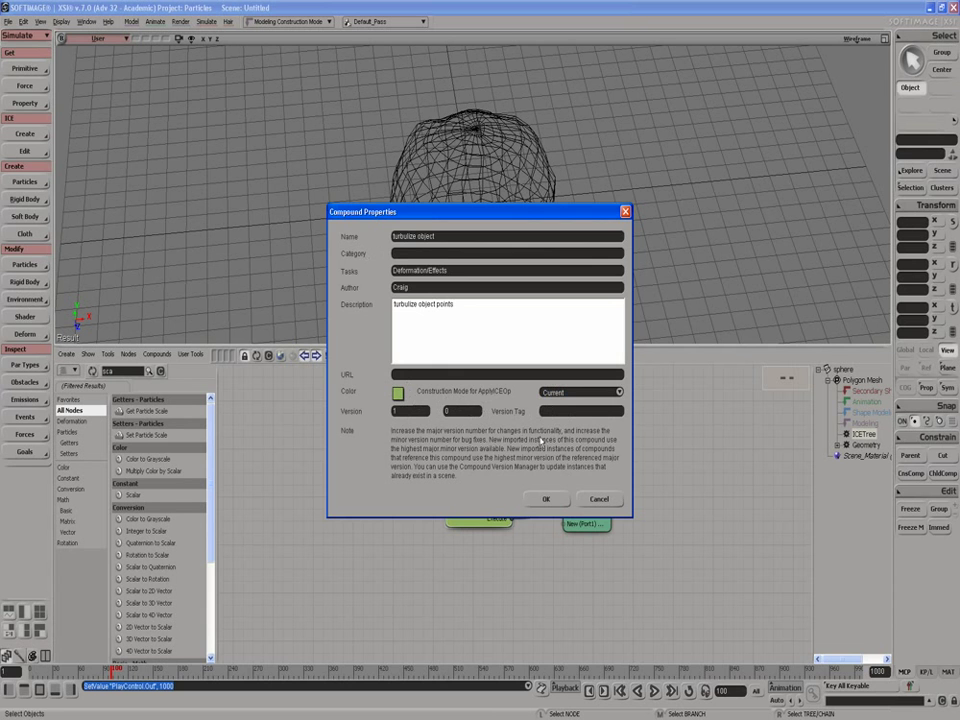
{"action": "left_click", "coordinate": [545, 499]}
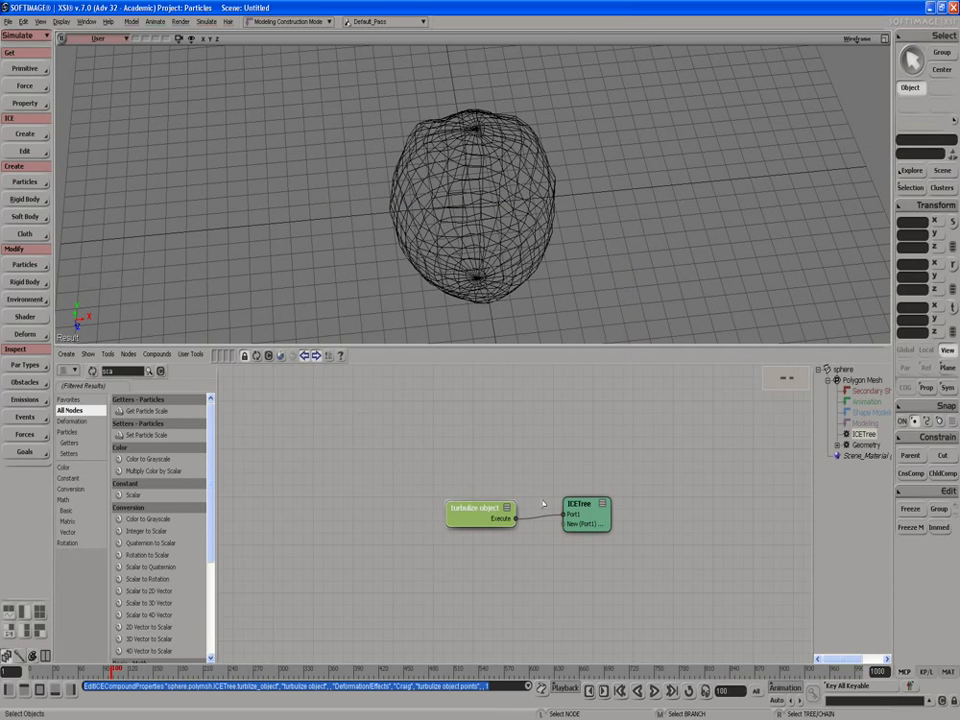
Step: Export the compound as "turbulize object" to the user Compounds folder, replacing the existing file
{"action": "right_click", "coordinate": [471, 510]}
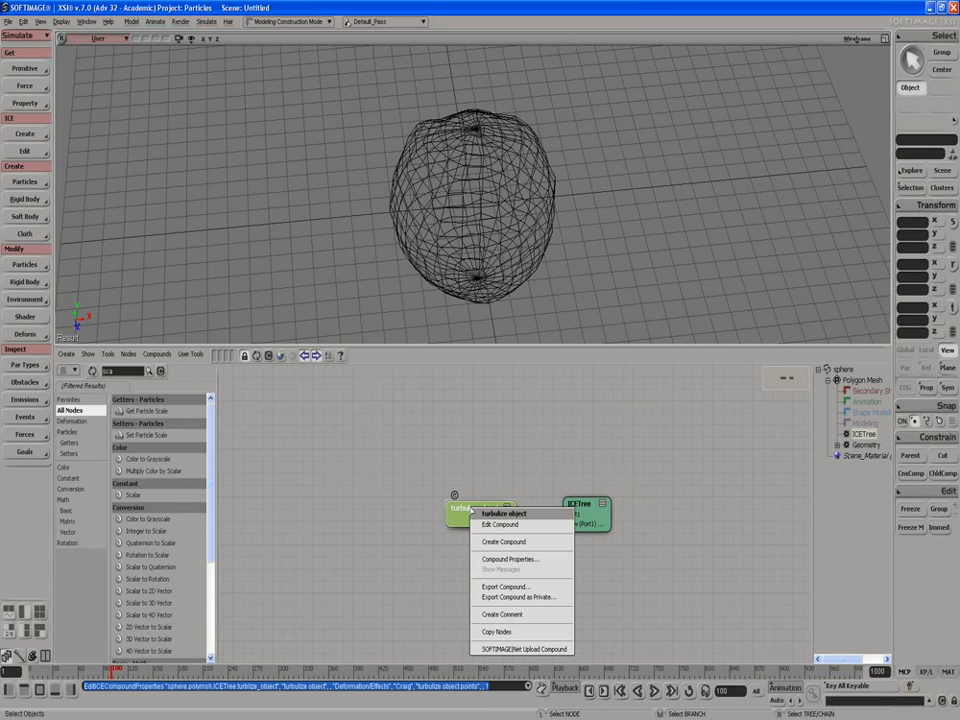
{"action": "left_click", "coordinate": [505, 586]}
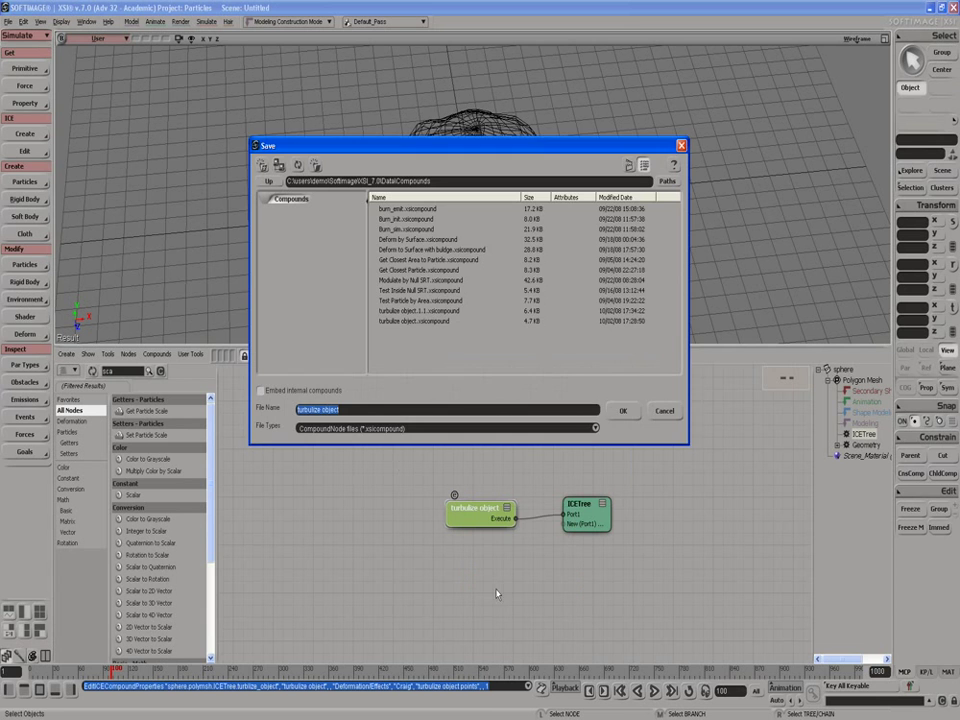
{"action": "left_click", "coordinate": [622, 410]}
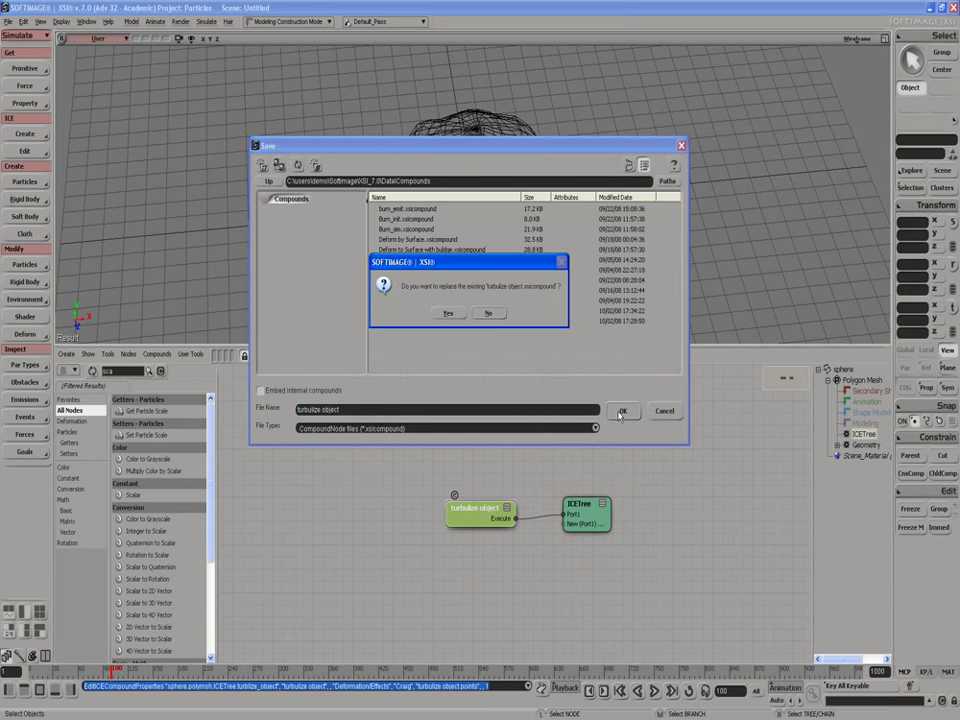
{"action": "left_click", "coordinate": [447, 312]}
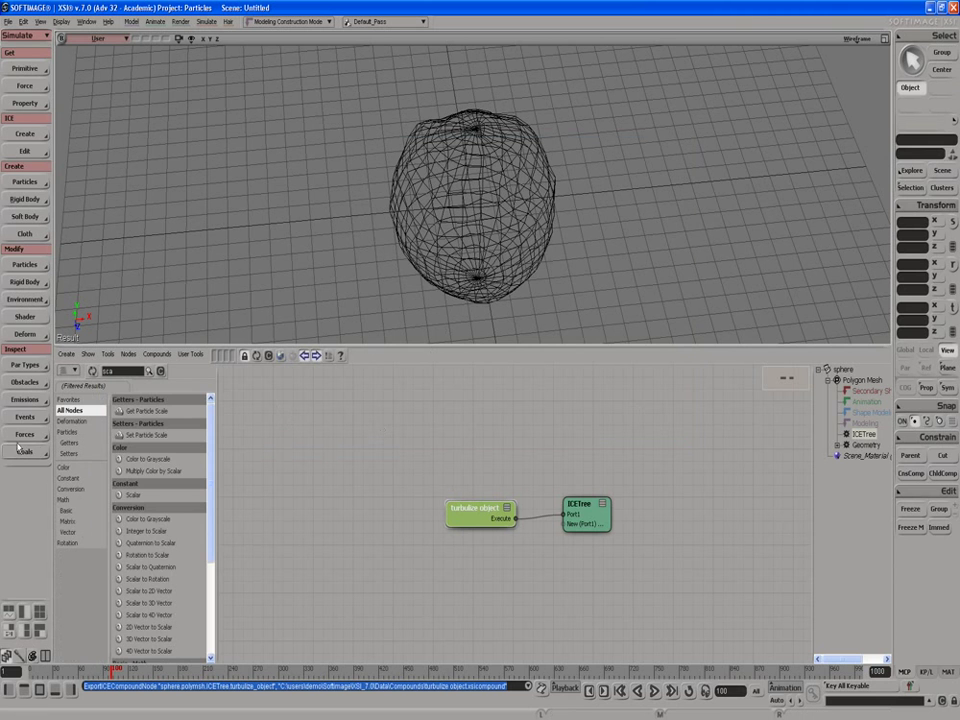
Step: Clear the node search filter and list the Effects nodes of the Deformation task
{"action": "left_click", "coordinate": [74, 421]}
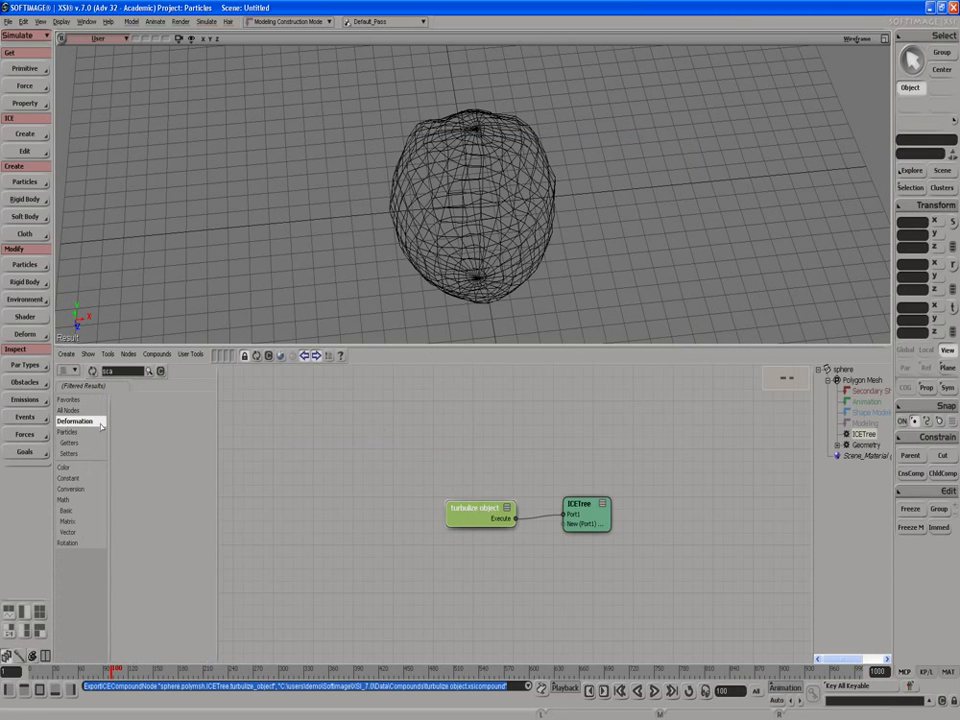
{"action": "left_click", "coordinate": [149, 371]}
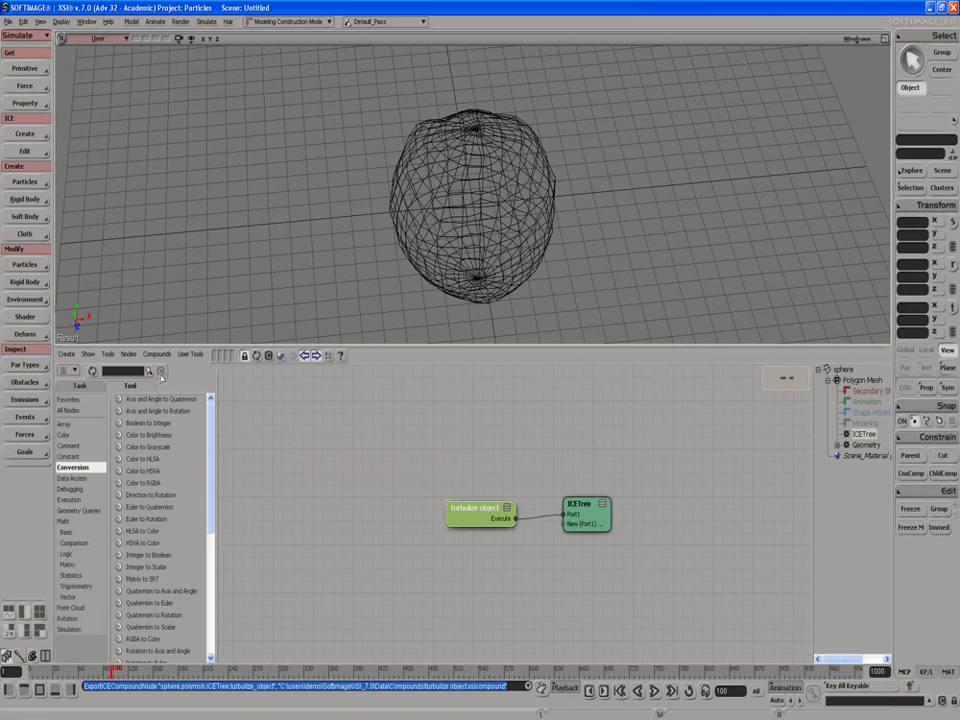
{"action": "left_click", "coordinate": [79, 386]}
{"action": "left_click", "coordinate": [82, 399]}
{"action": "left_click", "coordinate": [80, 411]}
{"action": "left_click", "coordinate": [86, 438]}
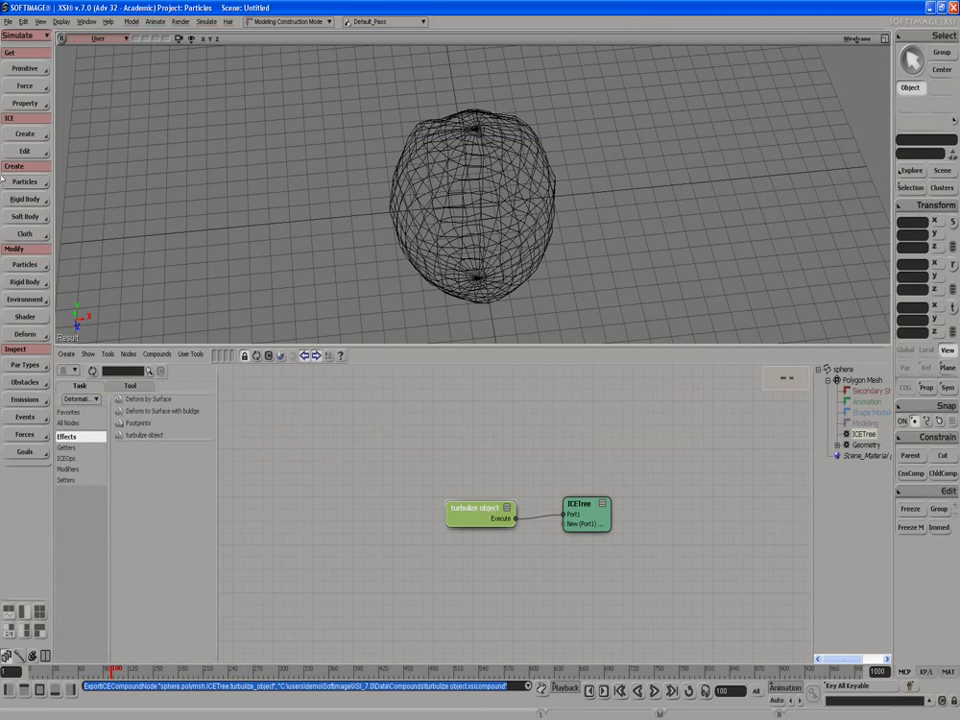
Step: Start a new scene without saving the current one
{"action": "left_click", "coordinate": [22, 66]}
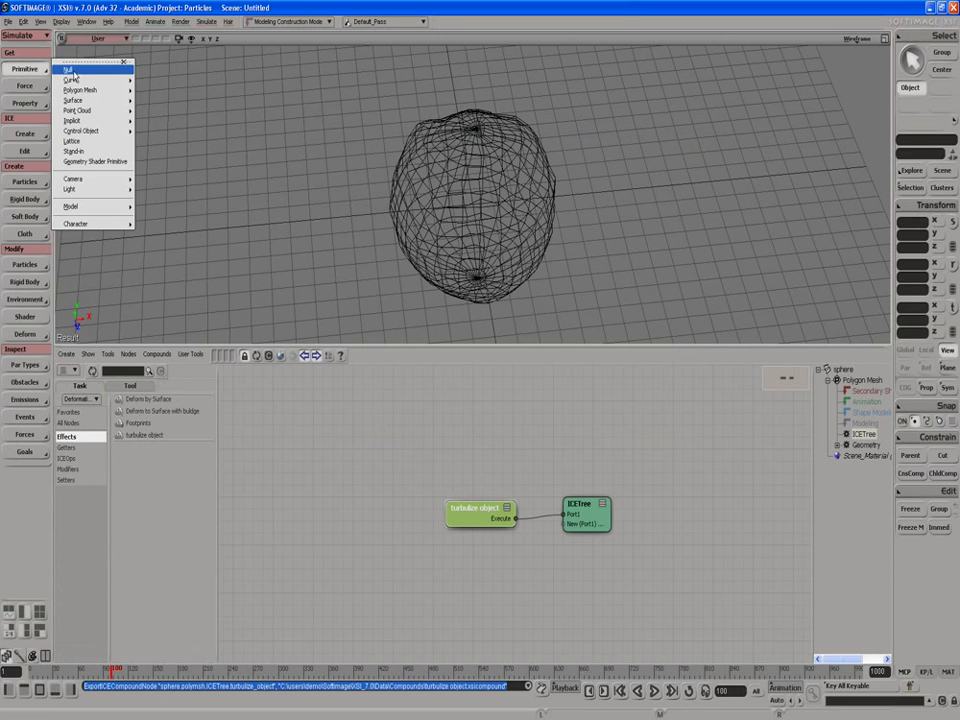
{"action": "mouse_move", "coordinate": [70, 81]}
{"action": "left_click", "coordinate": [8, 20]}
{"action": "left_click", "coordinate": [8, 20]}
{"action": "left_click", "coordinate": [15, 42]}
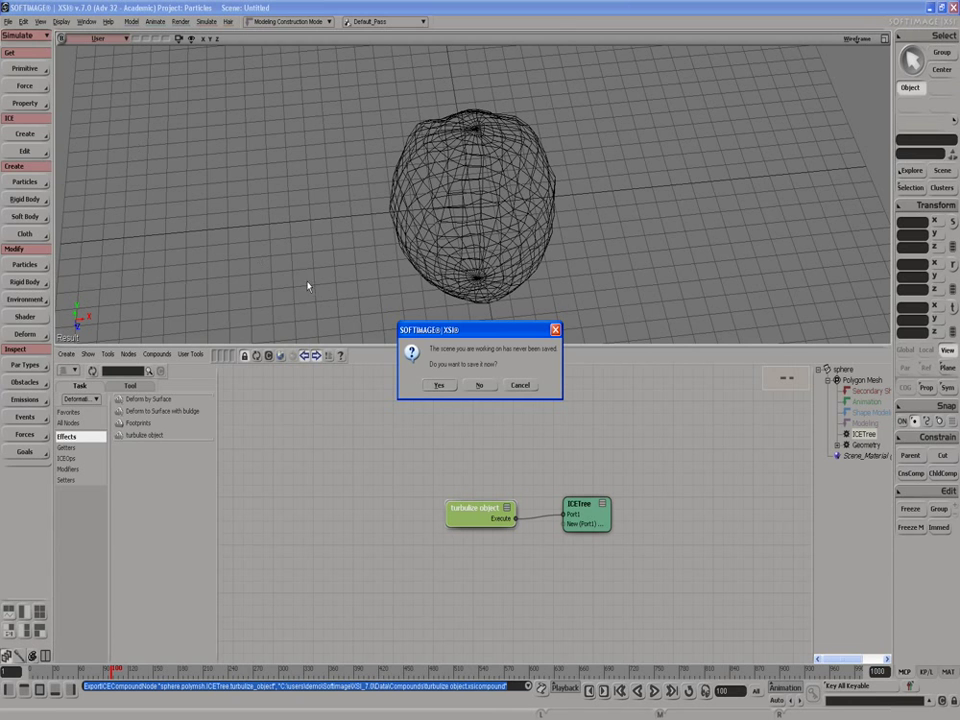
{"action": "left_click", "coordinate": [479, 384]}
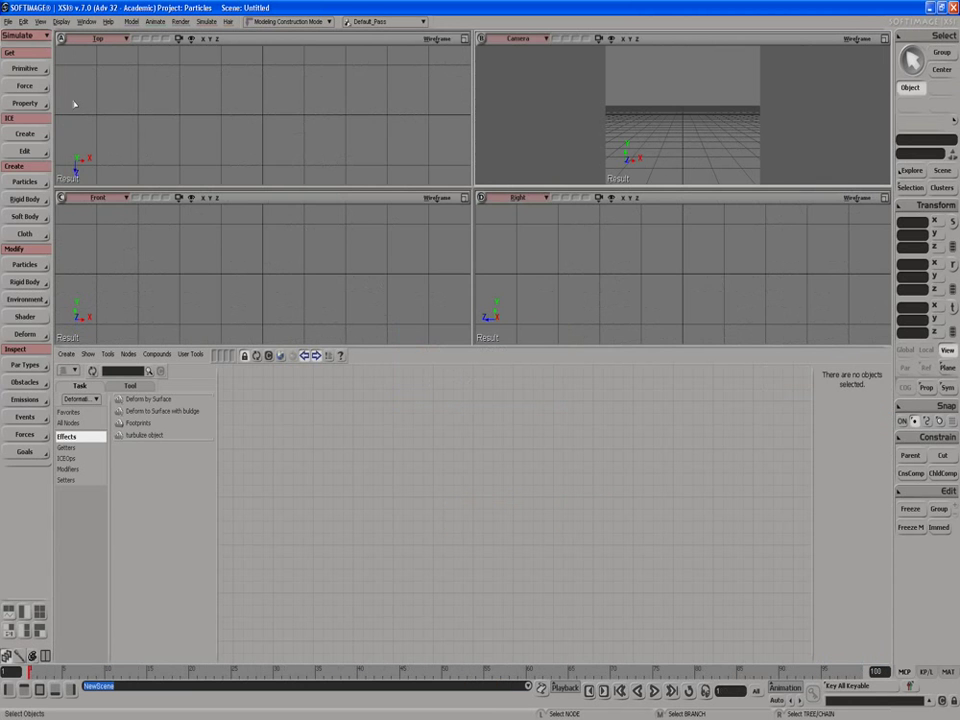
Step: Create a polygon mesh torus with 50 U subdivisions and 24 V subdivisions
{"action": "left_click", "coordinate": [25, 68]}
{"action": "mouse_move", "coordinate": [89, 92]}
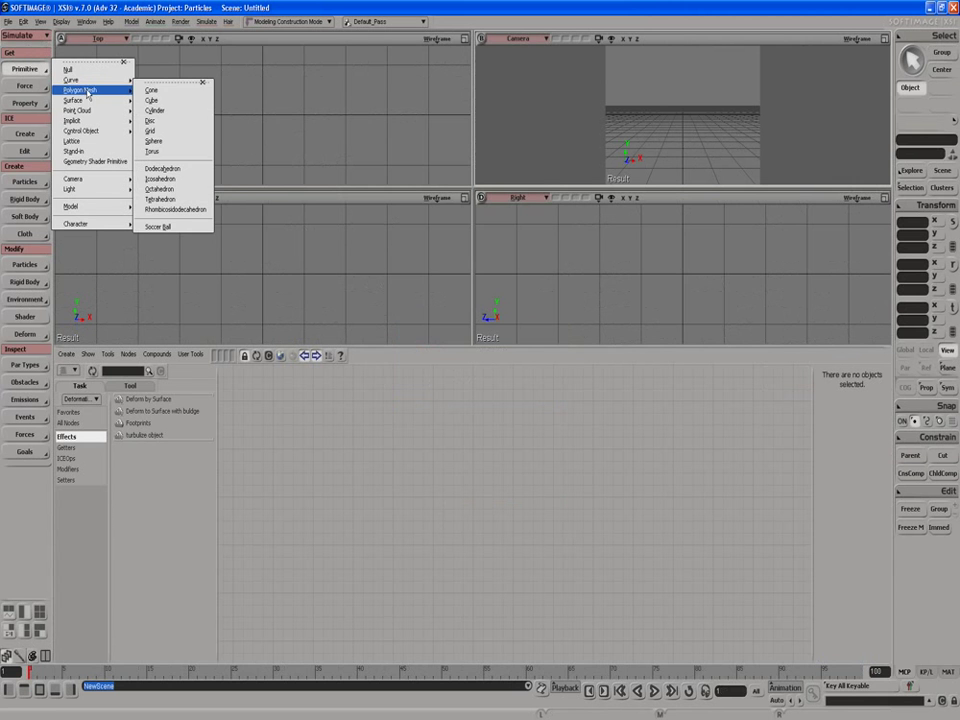
{"action": "left_click", "coordinate": [152, 151]}
{"action": "left_click", "coordinate": [176, 320]}
{"action": "left_click_drag", "start_coordinate": [176, 320], "coordinate": [164, 316]}
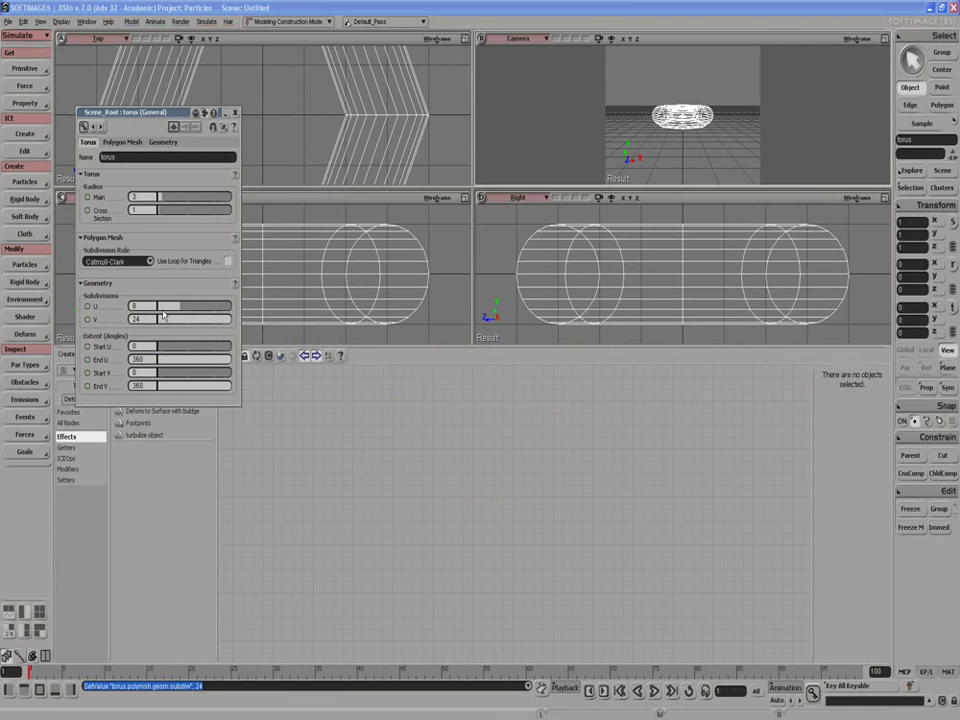
{"action": "left_click", "coordinate": [147, 305]}
{"action": "type", "text": "50"}
{"action": "key", "text": "Return"}
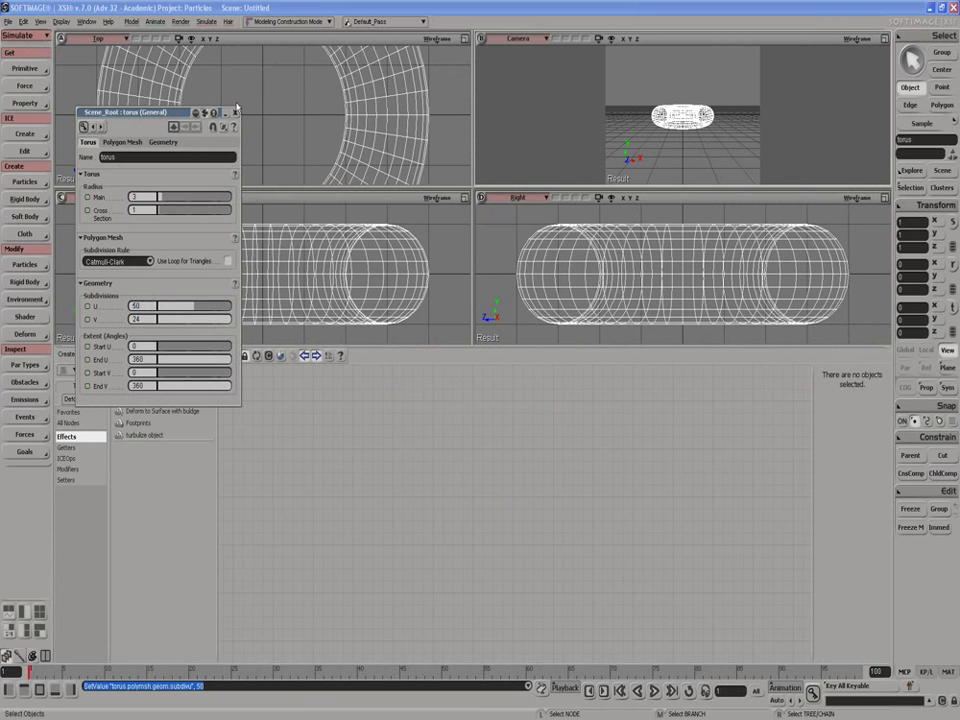
{"action": "left_click", "coordinate": [234, 112]}
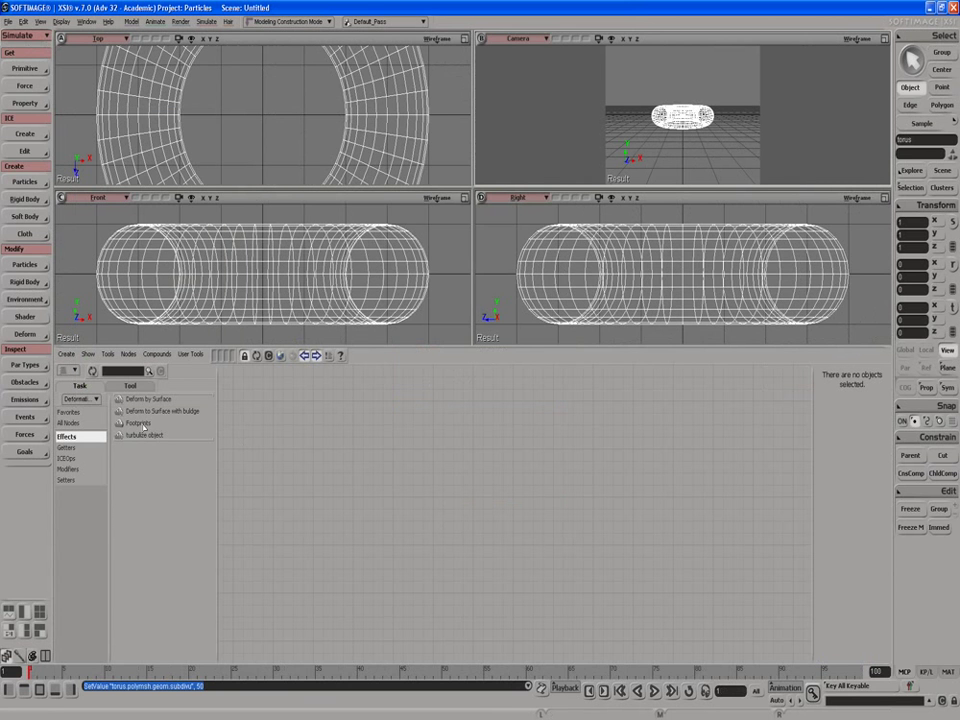
Step: Create an ICE tree on the torus and connect a turbulize object compound's Execute output to its Port1
{"action": "left_click", "coordinate": [67, 370]}
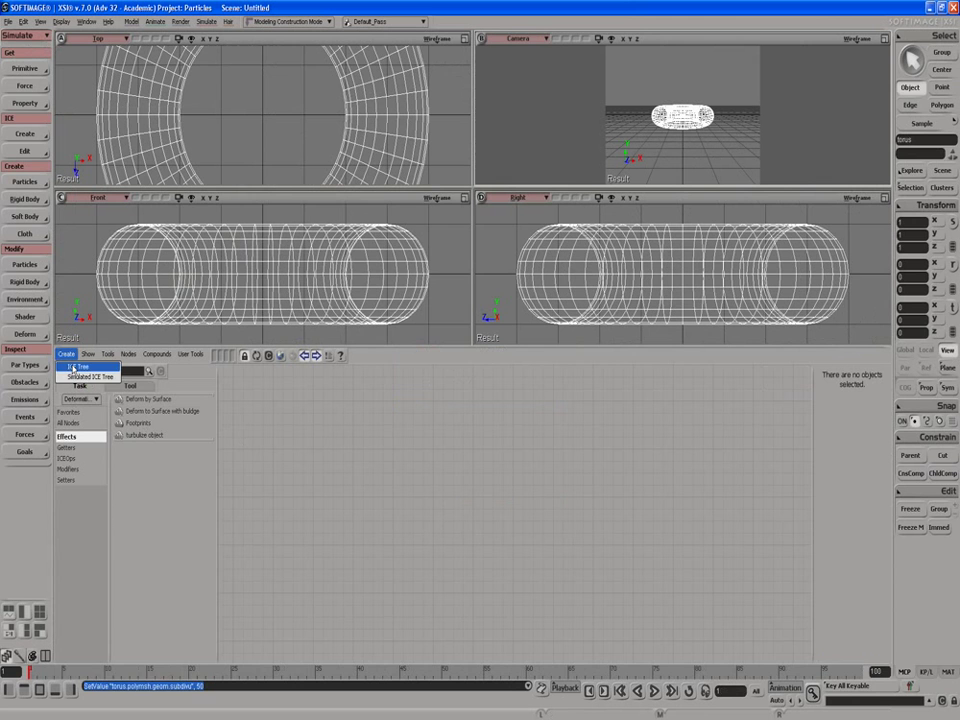
{"action": "left_click", "coordinate": [74, 371]}
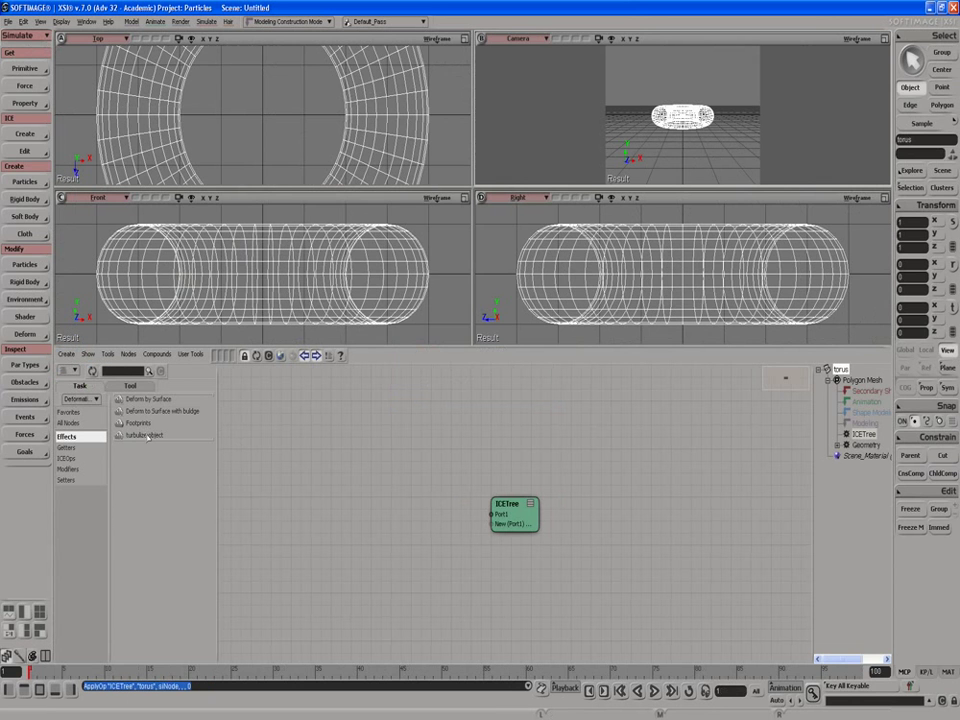
{"action": "left_click_drag", "start_coordinate": [143, 435], "coordinate": [277, 488]}
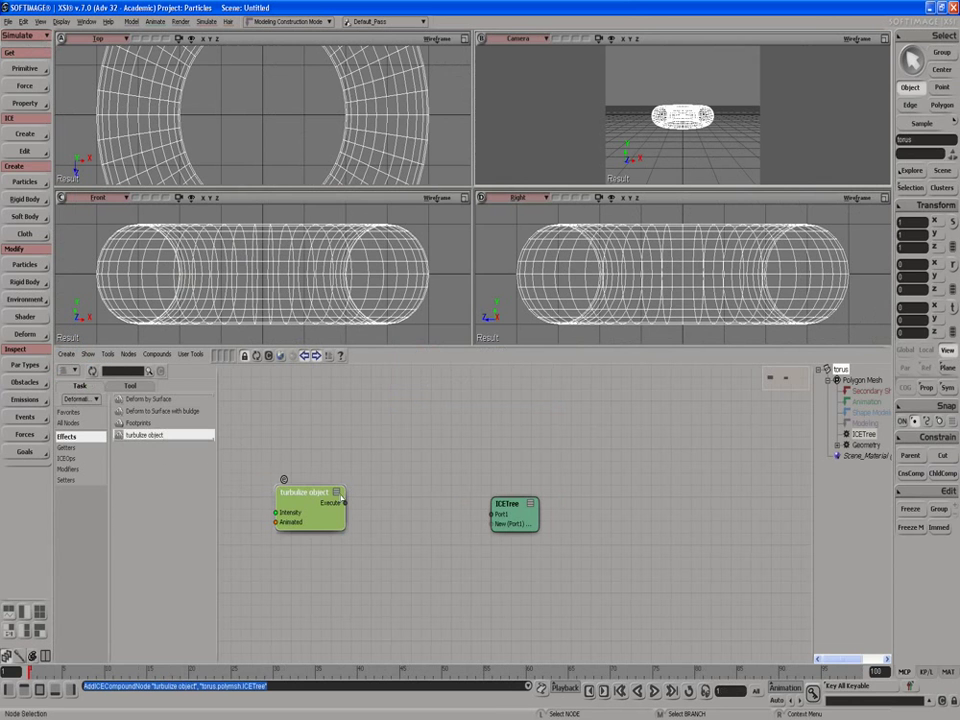
{"action": "left_click_drag", "start_coordinate": [344, 502], "coordinate": [493, 514]}
{"action": "left_click_drag", "start_coordinate": [318, 492], "coordinate": [384, 500]}
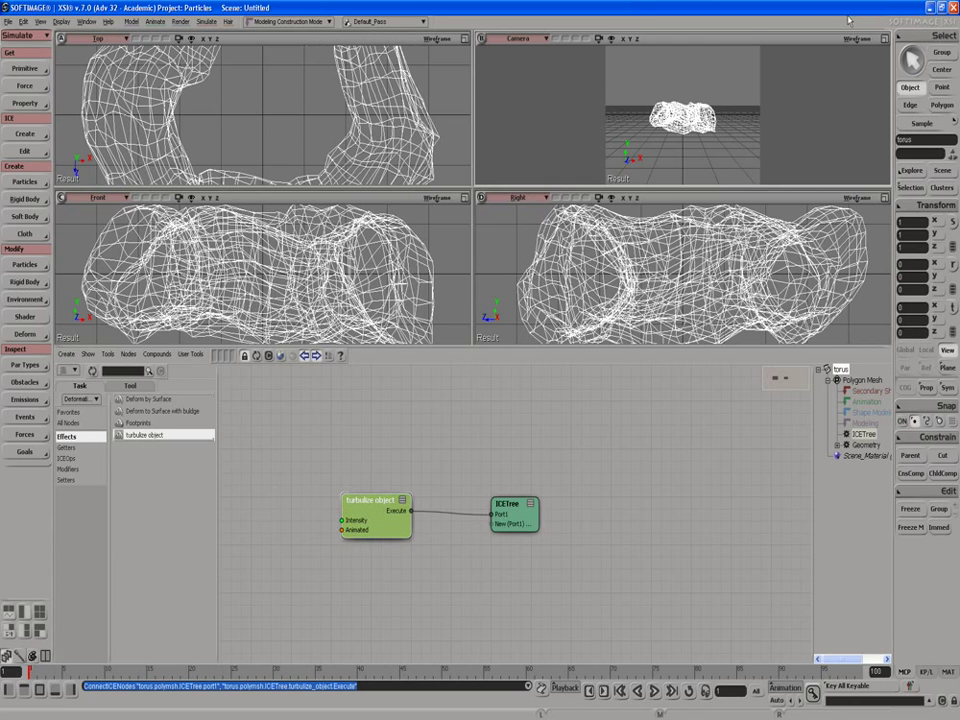
Step: Maximise the camera viewport as a User view of the torus and play the turbulence animation from the start
{"action": "left_click", "coordinate": [884, 39]}
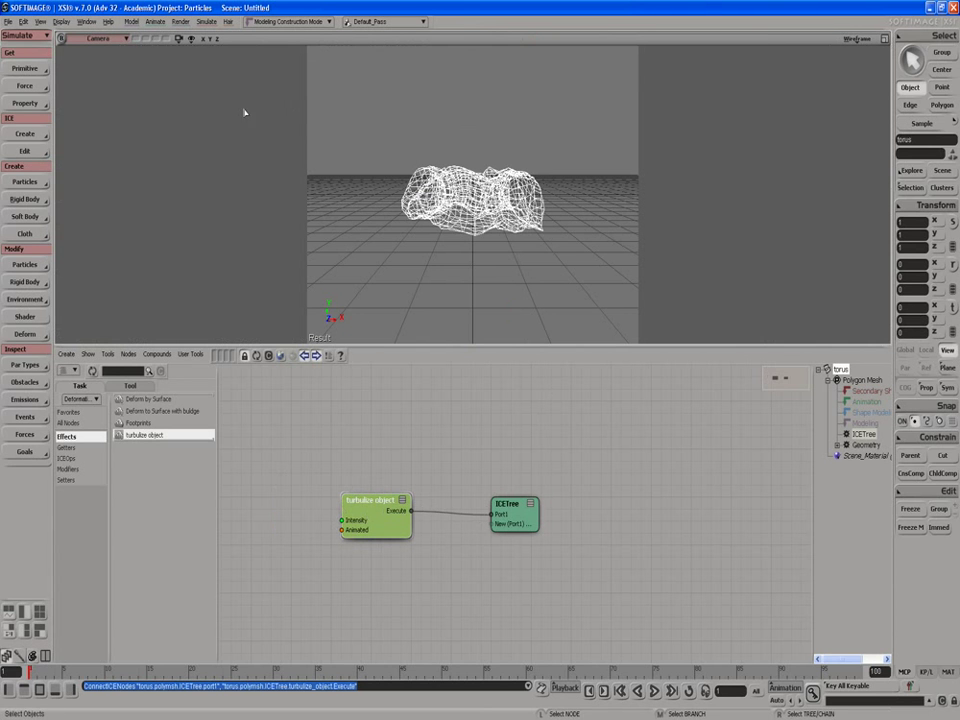
{"action": "left_click", "coordinate": [106, 39]}
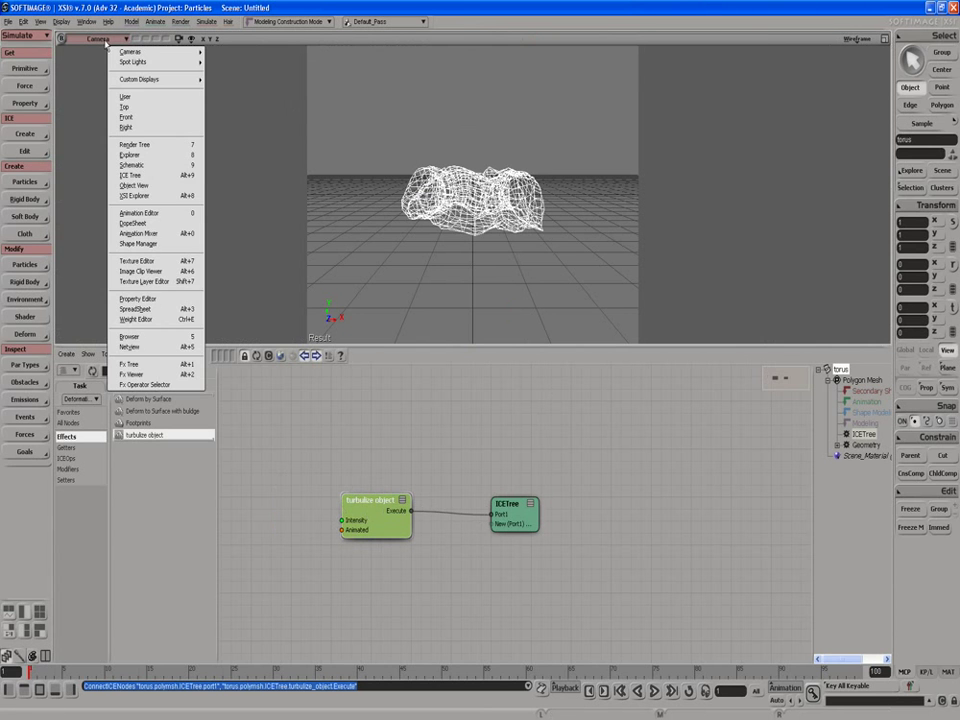
{"action": "left_click", "coordinate": [118, 98]}
{"action": "key", "text": "s"}
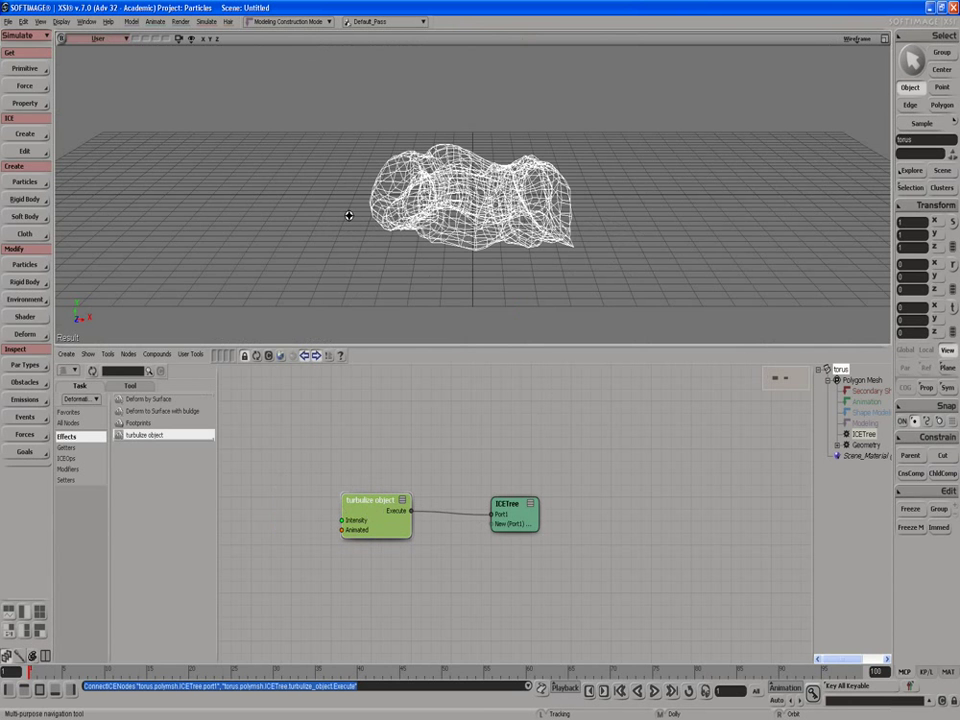
{"action": "right_click_drag", "start_coordinate": [343, 203], "coordinate": [356, 227]}
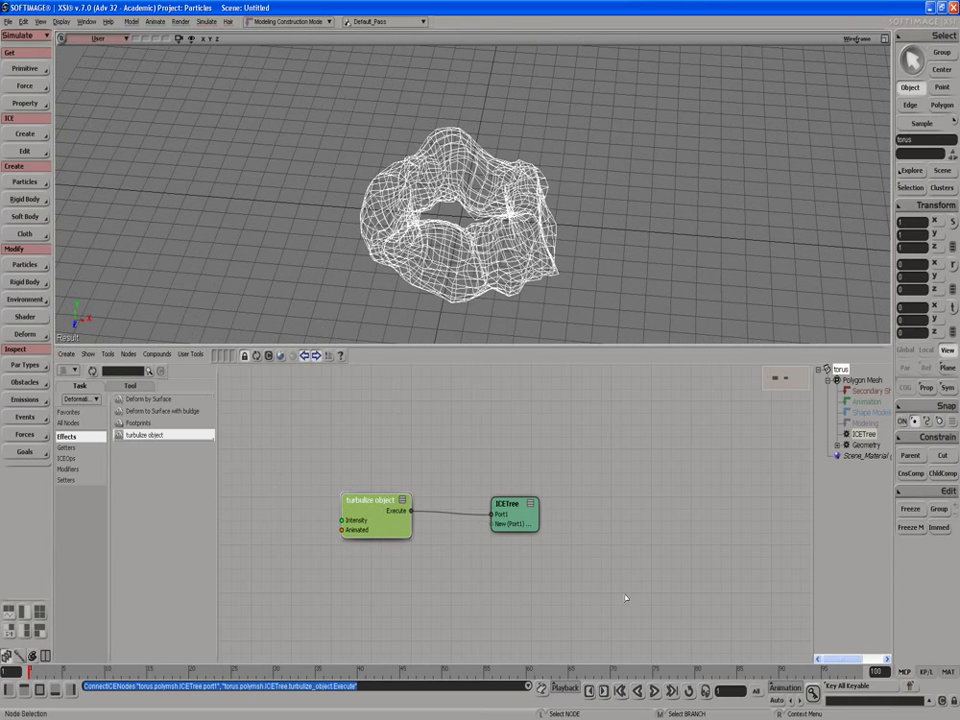
{"action": "left_click", "coordinate": [654, 691]}
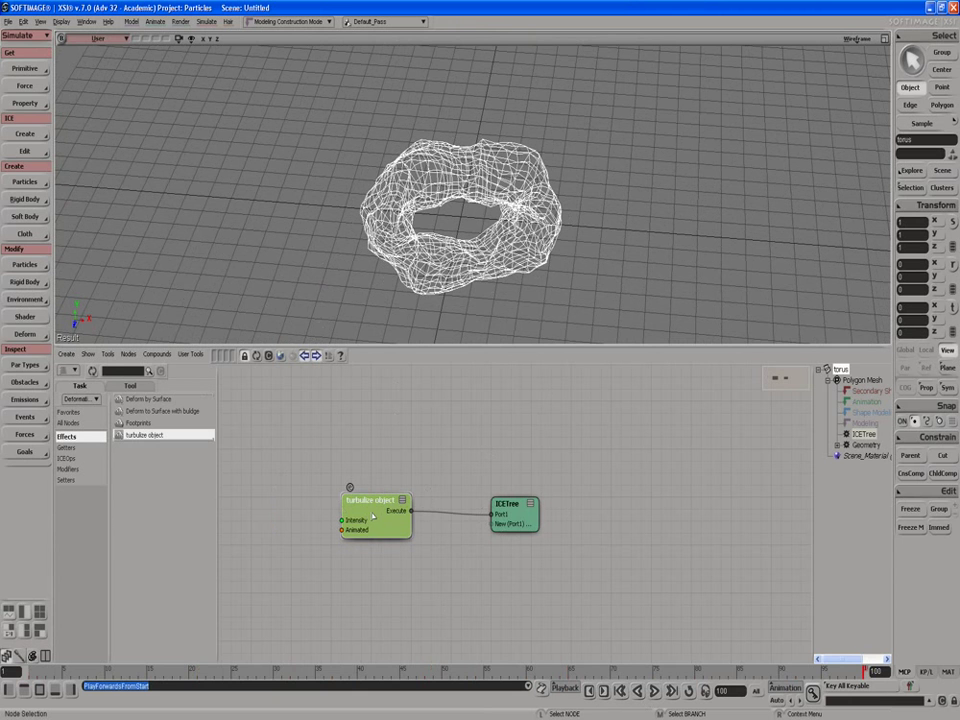
Step: Switch the torus's turbulize object compound to version 1.0, align it with the ICETree node, and play the animation
{"action": "left_click_drag", "start_coordinate": [373, 516], "coordinate": [379, 508]}
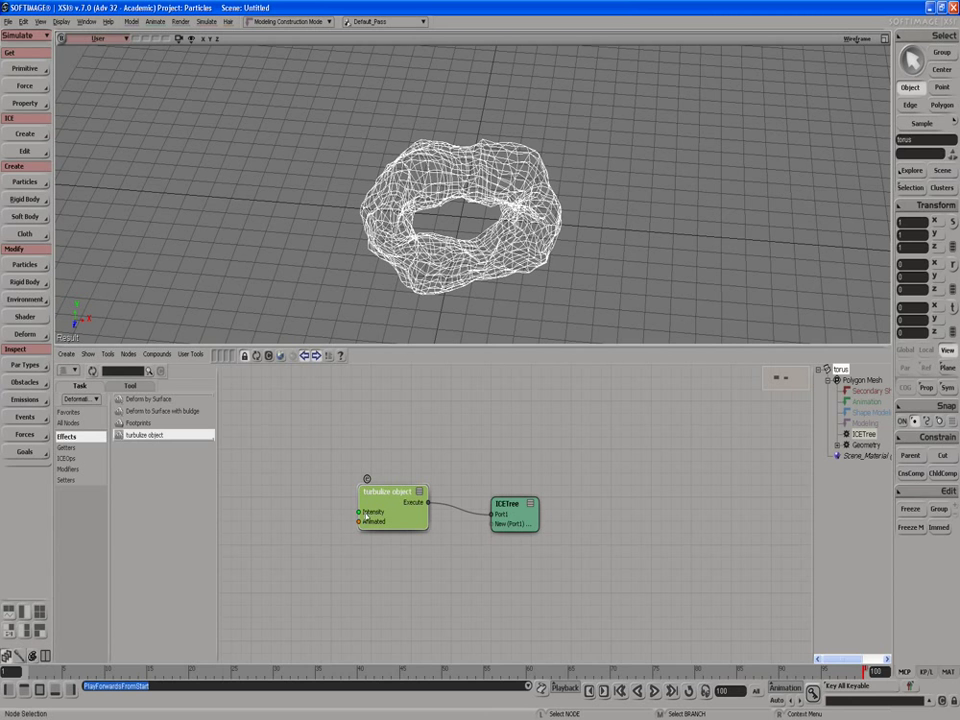
{"action": "right_click", "coordinate": [386, 512]}
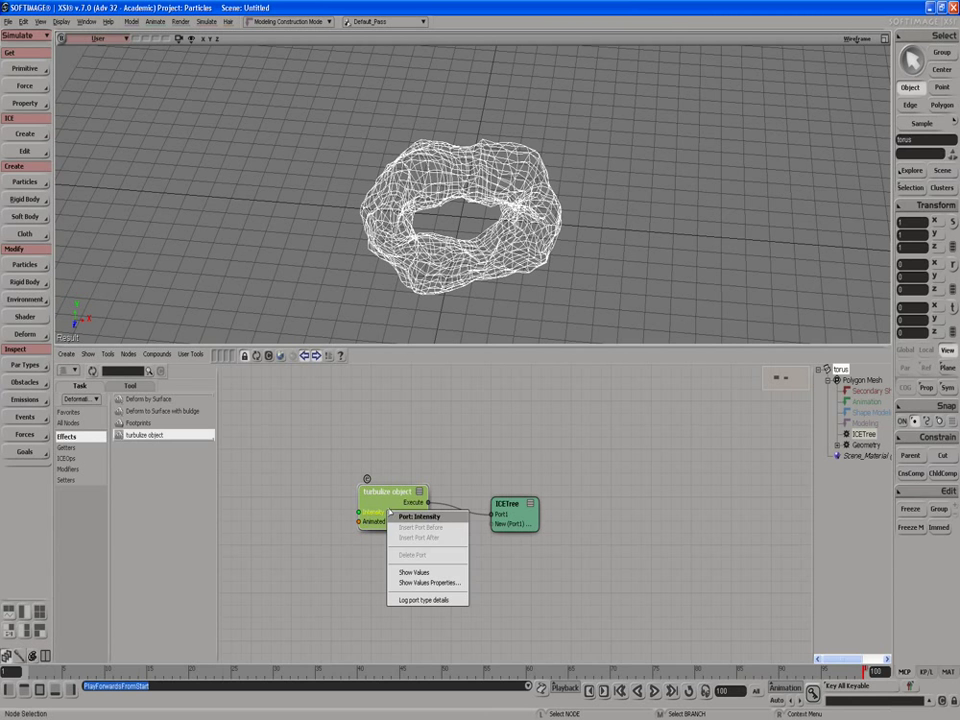
{"action": "left_click", "coordinate": [381, 497]}
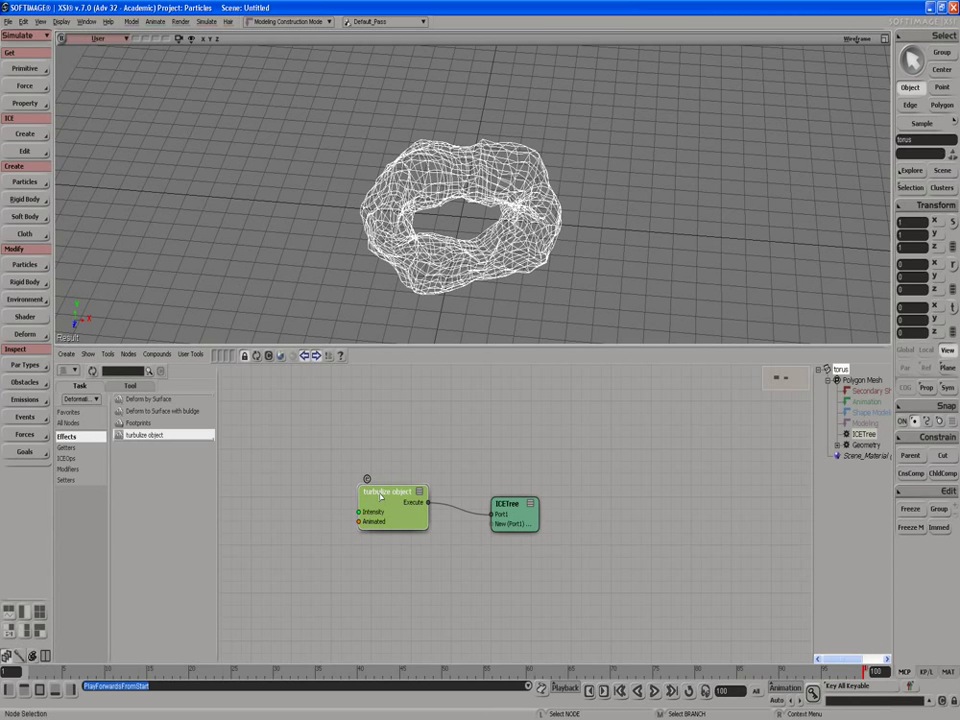
{"action": "right_click", "coordinate": [381, 497]}
{"action": "mouse_move", "coordinate": [409, 555]}
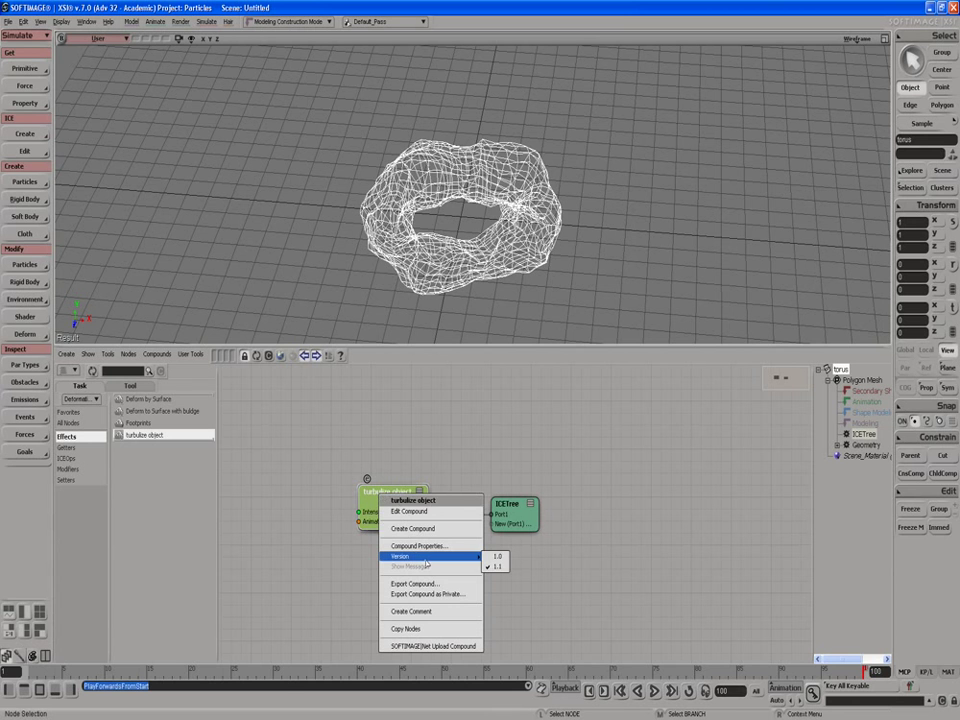
{"action": "left_click", "coordinate": [500, 558]}
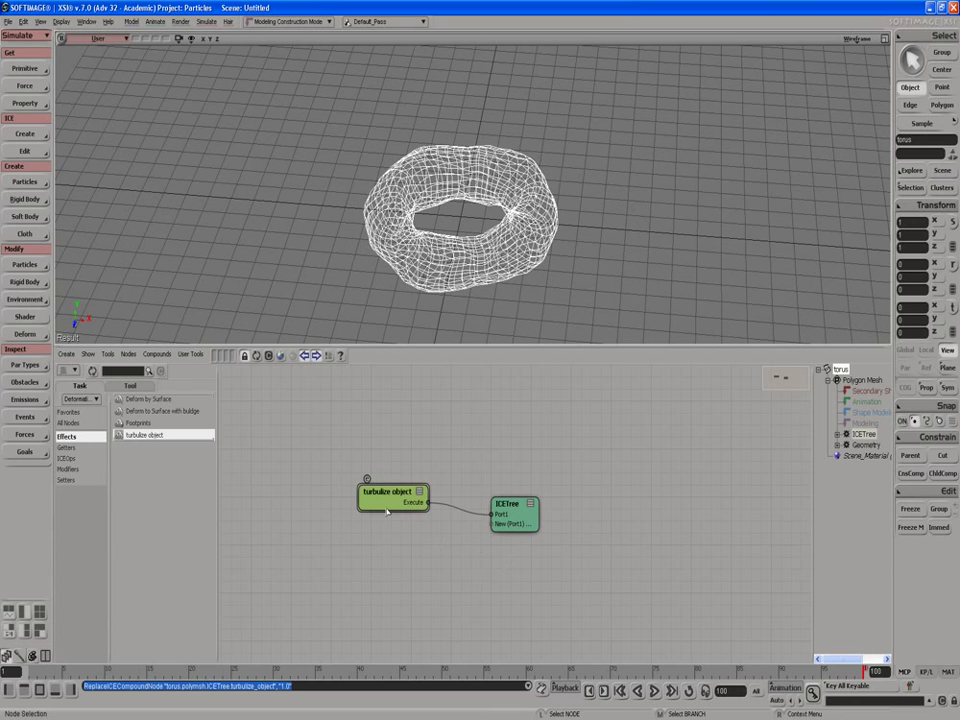
{"action": "left_click_drag", "start_coordinate": [386, 509], "coordinate": [393, 522]}
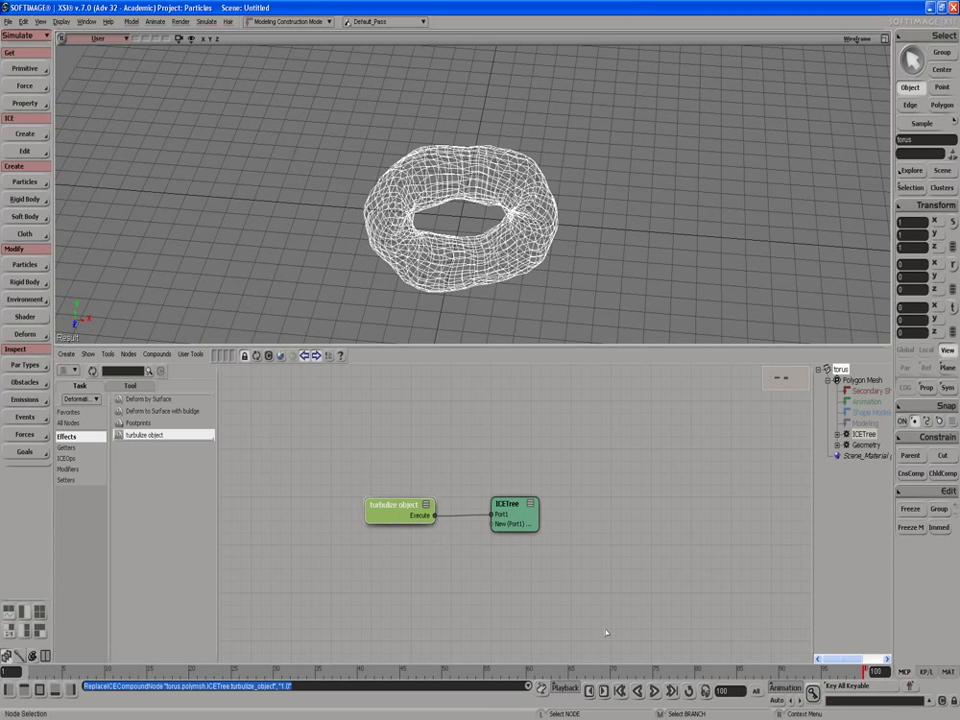
{"action": "left_click", "coordinate": [654, 691]}
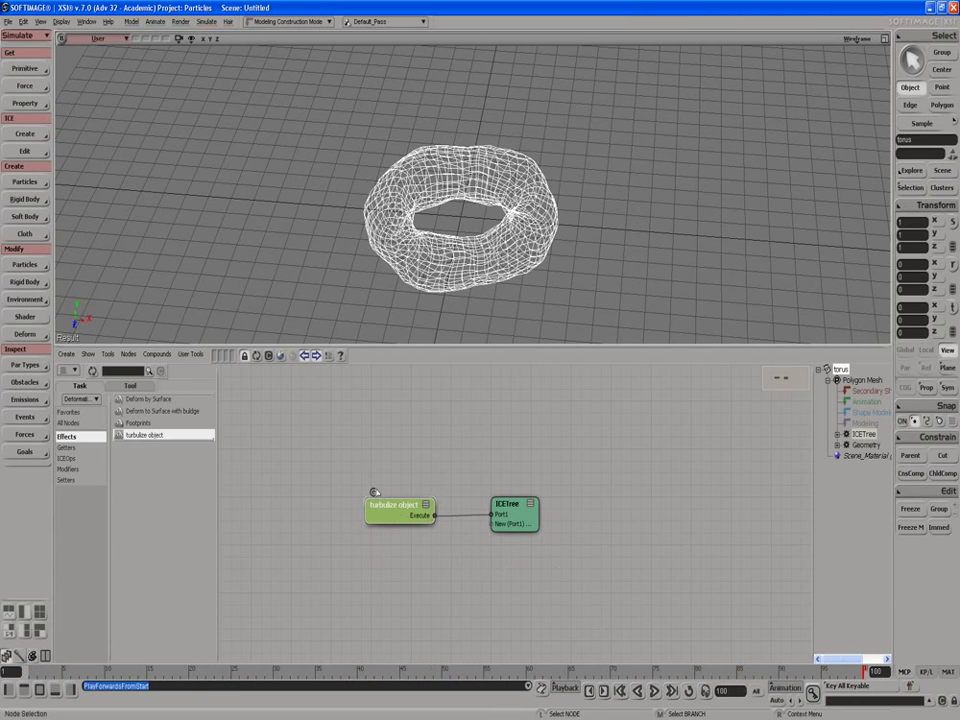
Step: Set the X variance of Turbulize Around Value inside the compound to 0.2 and play the animation from the ICE tree level
{"action": "left_click", "coordinate": [374, 492]}
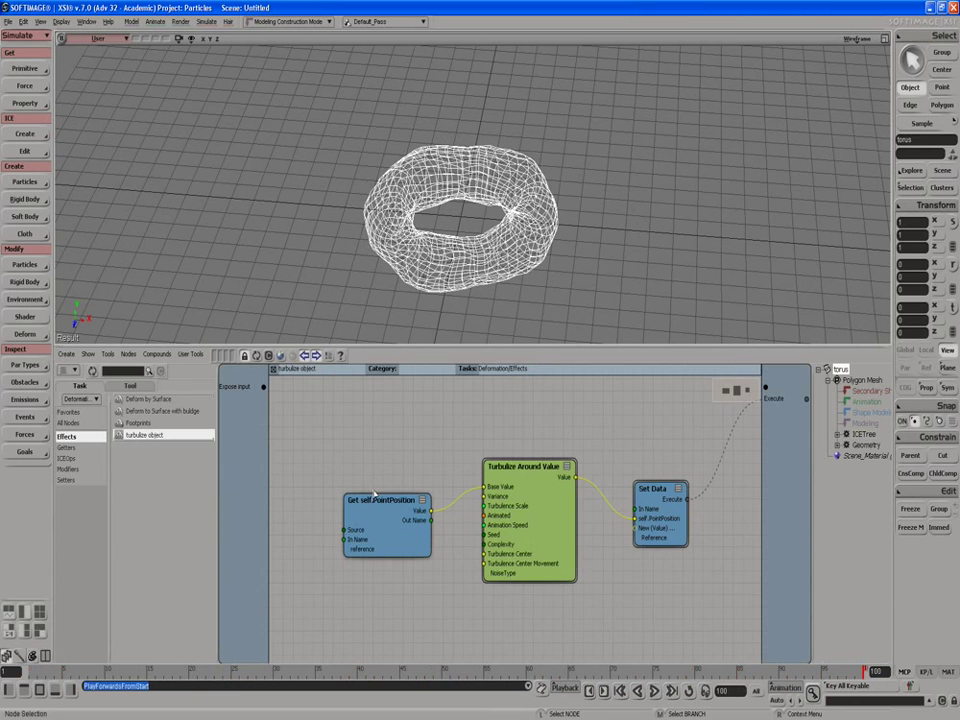
{"action": "double_click", "coordinate": [533, 484]}
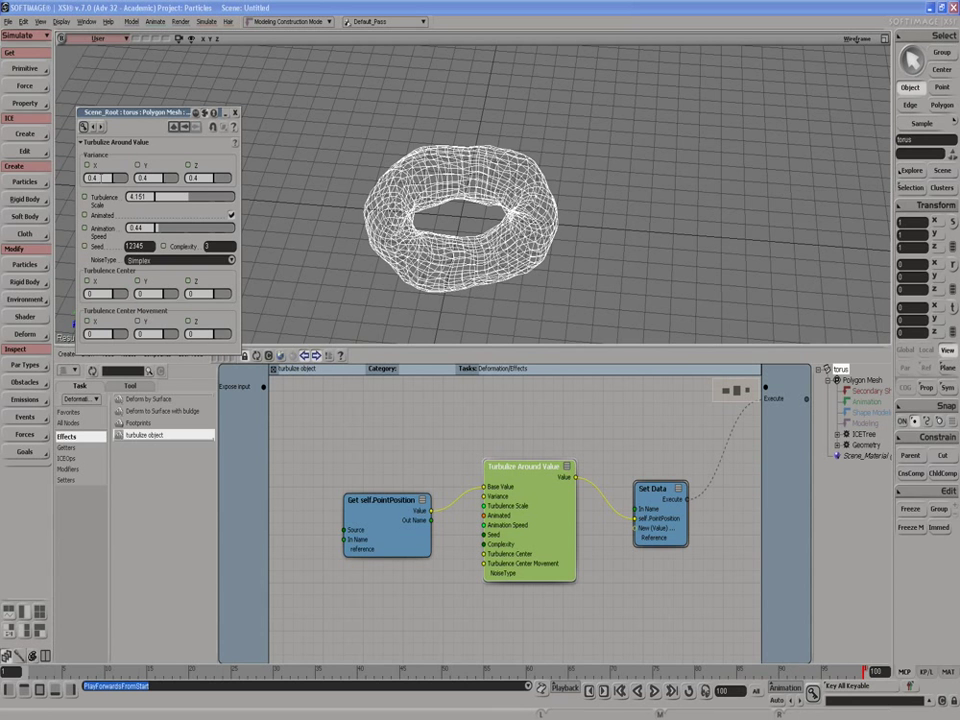
{"action": "type", "text": "0"}
{"action": "key", "text": "Return"}
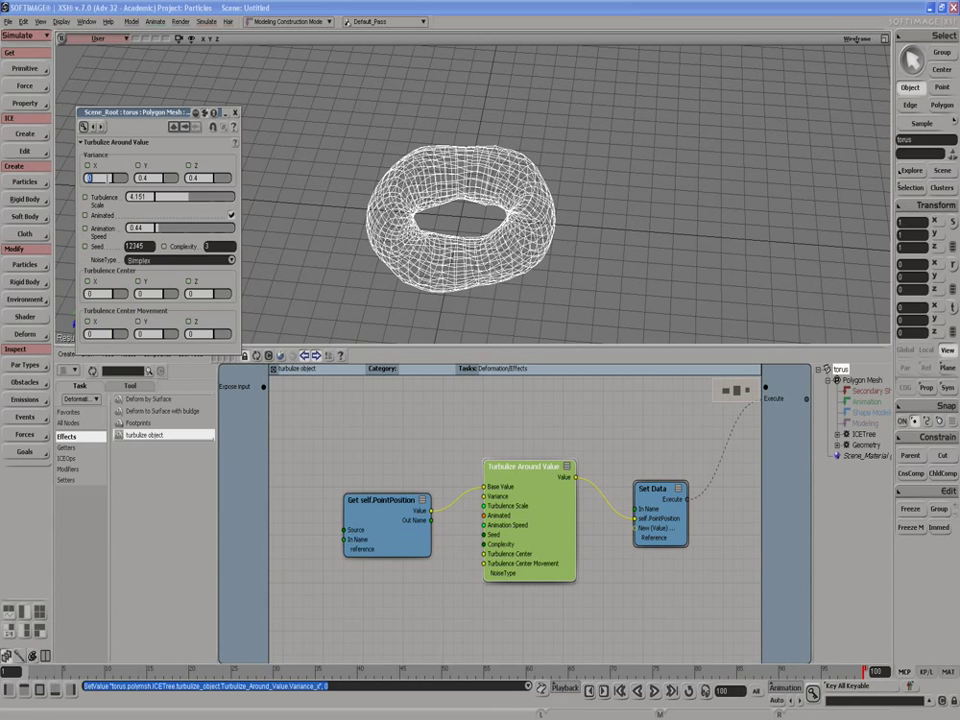
{"action": "key", "text": "Tab"}
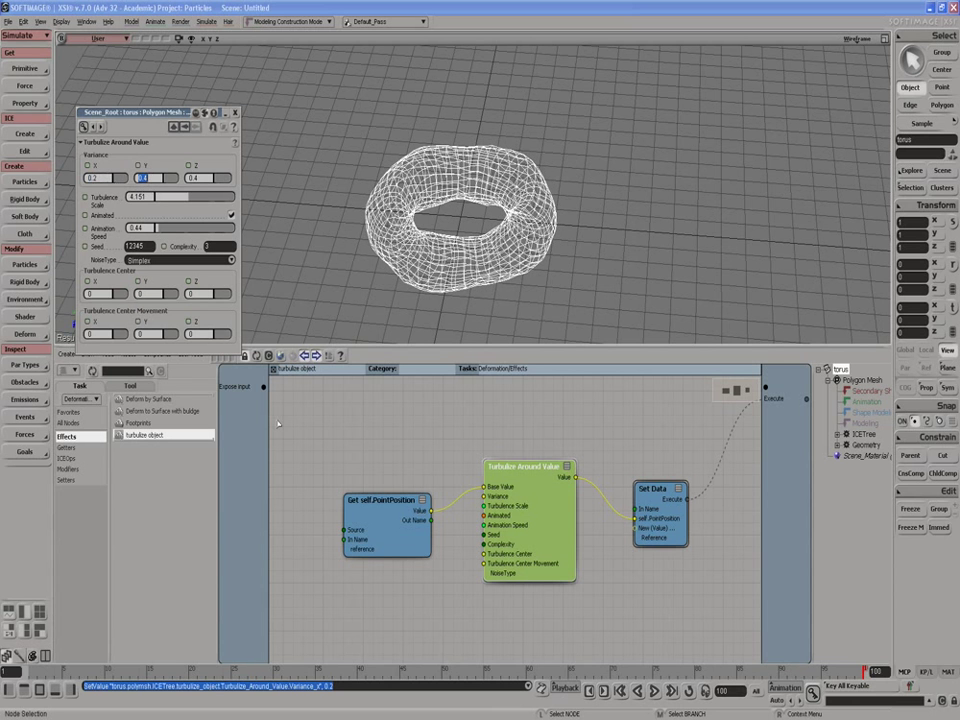
{"action": "left_click", "coordinate": [274, 370]}
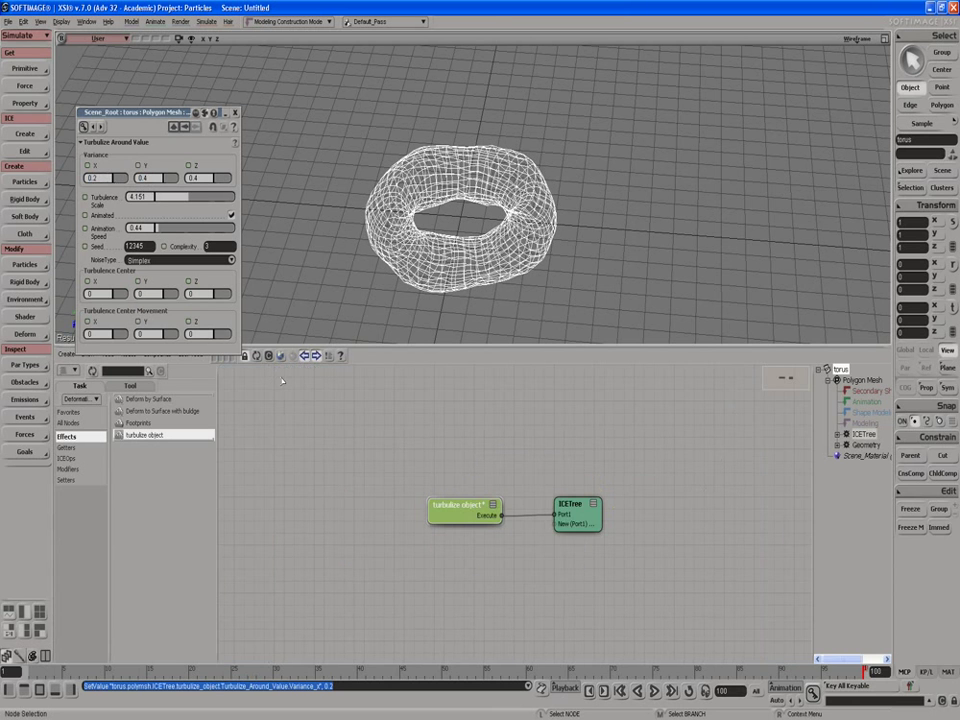
{"action": "left_click", "coordinate": [654, 691]}
{"action": "left_click", "coordinate": [654, 691]}
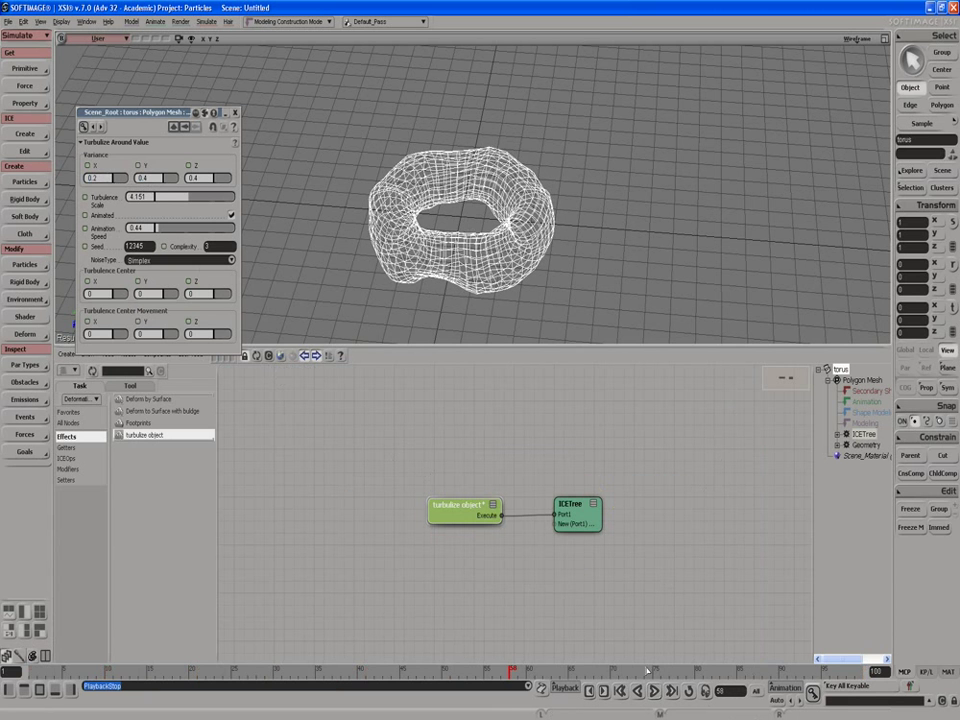
Step: Expose the Turbulize Around Value node's Variance port as an input of the turbulize object compound and close its properties
{"action": "double_click", "coordinate": [436, 493]}
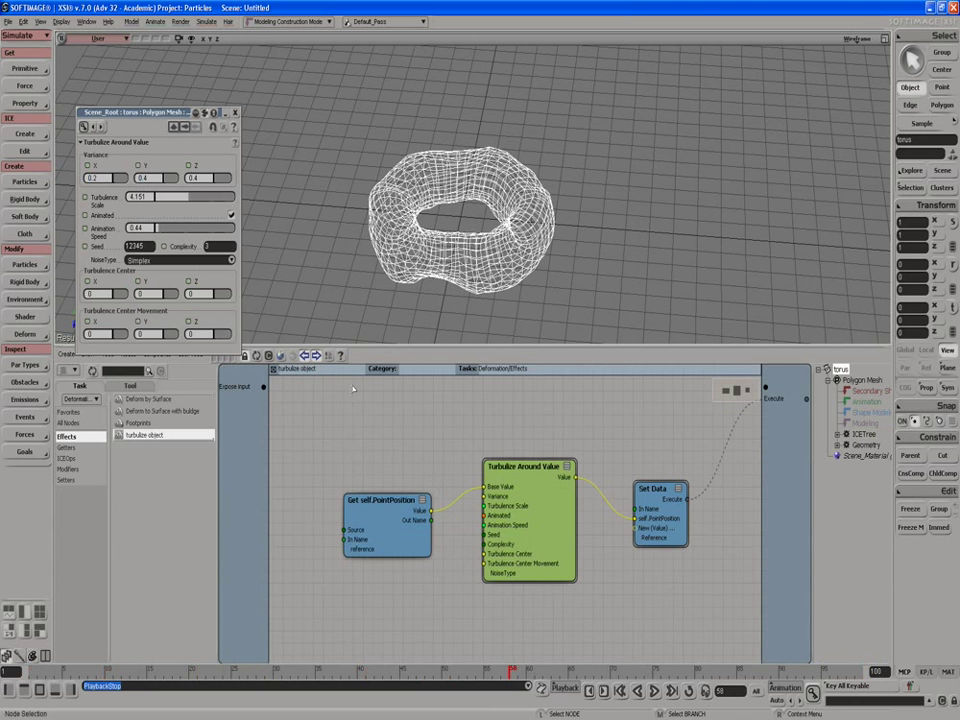
{"action": "left_click_drag", "start_coordinate": [264, 387], "coordinate": [487, 496]}
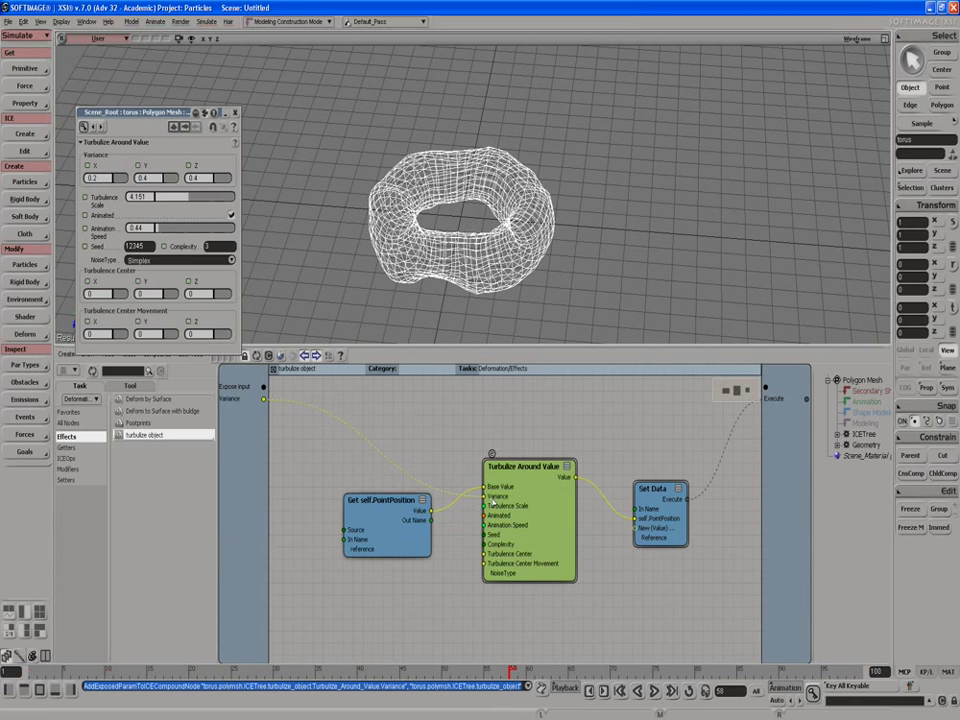
{"action": "left_click", "coordinate": [267, 370]}
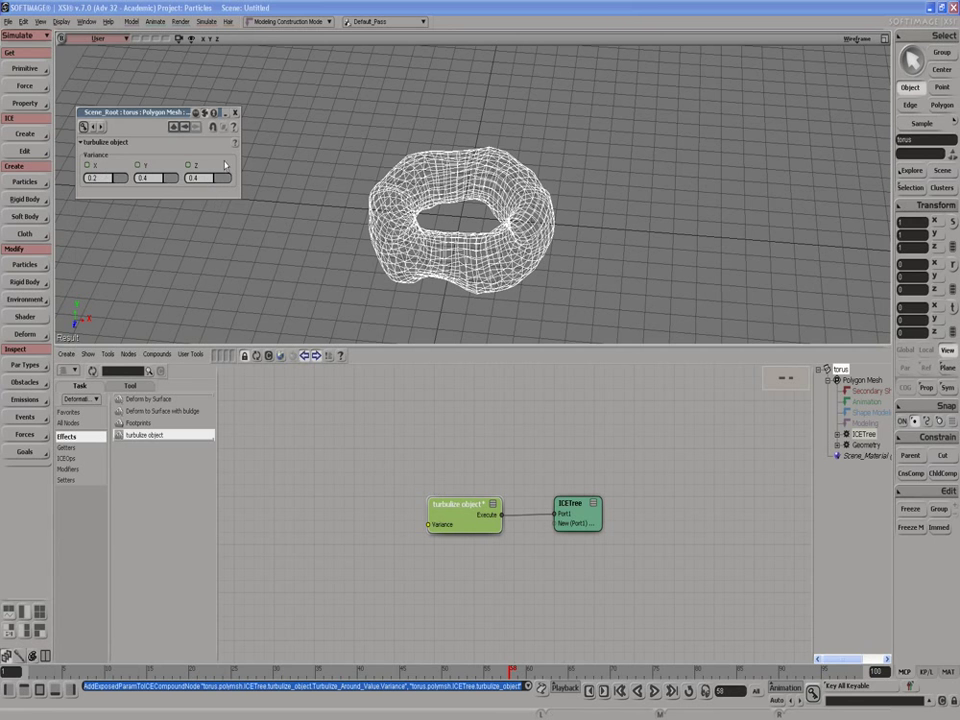
{"action": "left_click", "coordinate": [235, 112]}
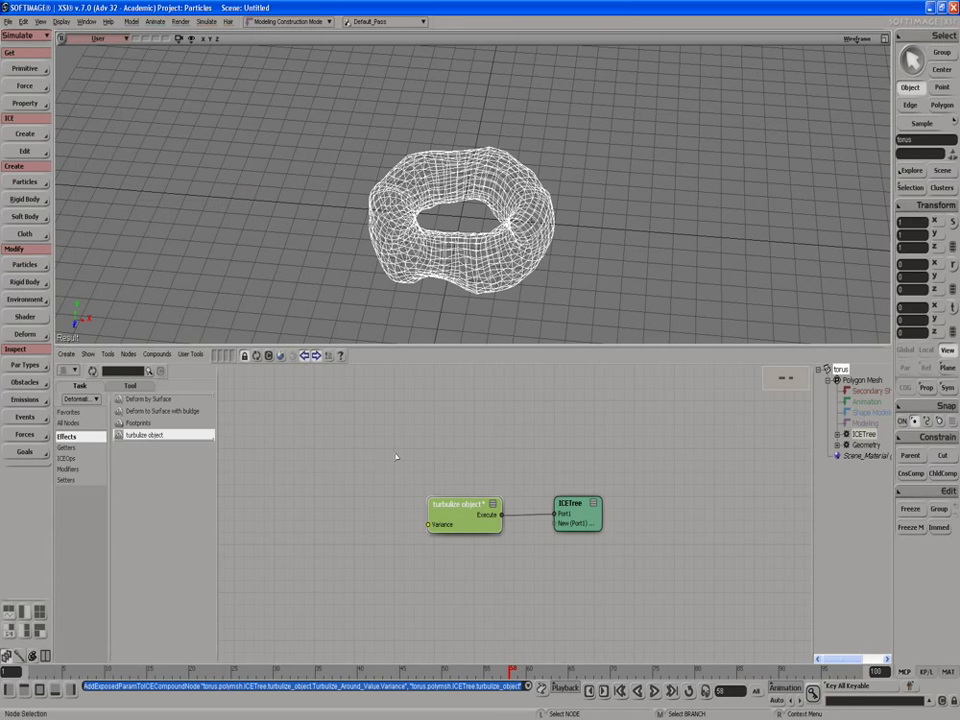
Step: Reopen the turbulize object compound for editing, and add and delete a trial Deform by Surface node
{"action": "double_click", "coordinate": [439, 496]}
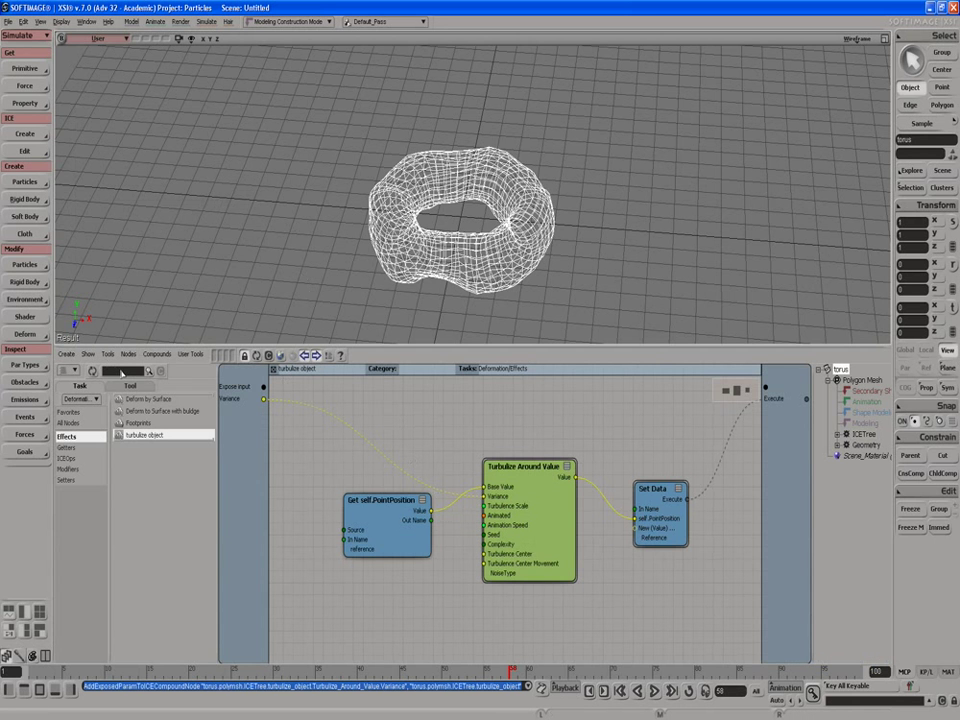
{"action": "left_click_drag", "start_coordinate": [145, 399], "coordinate": [335, 440]}
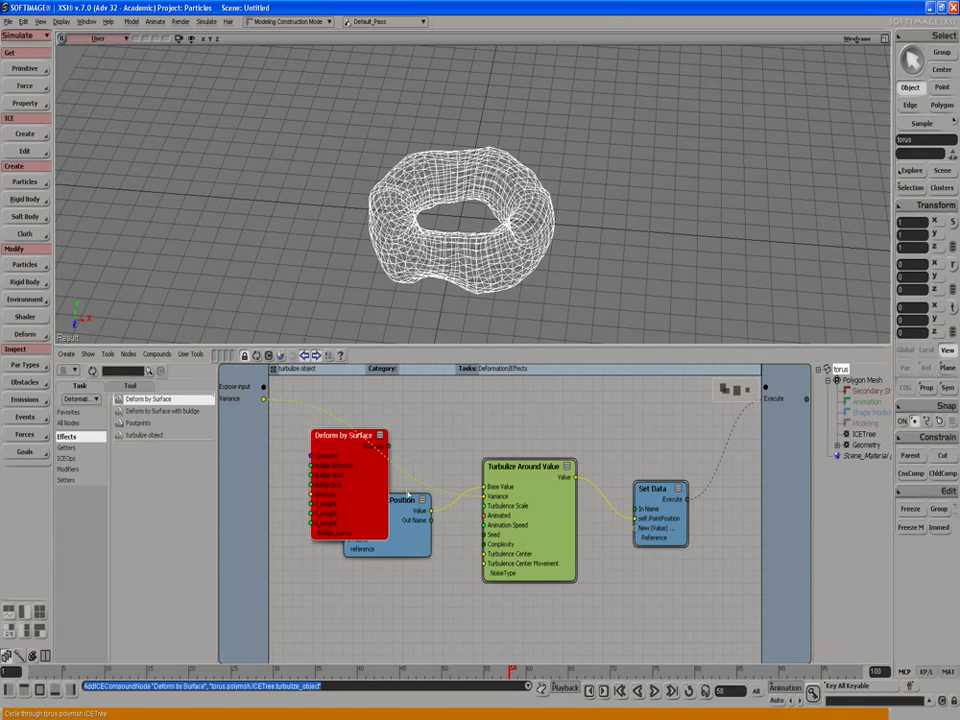
{"action": "key", "text": "Delete"}
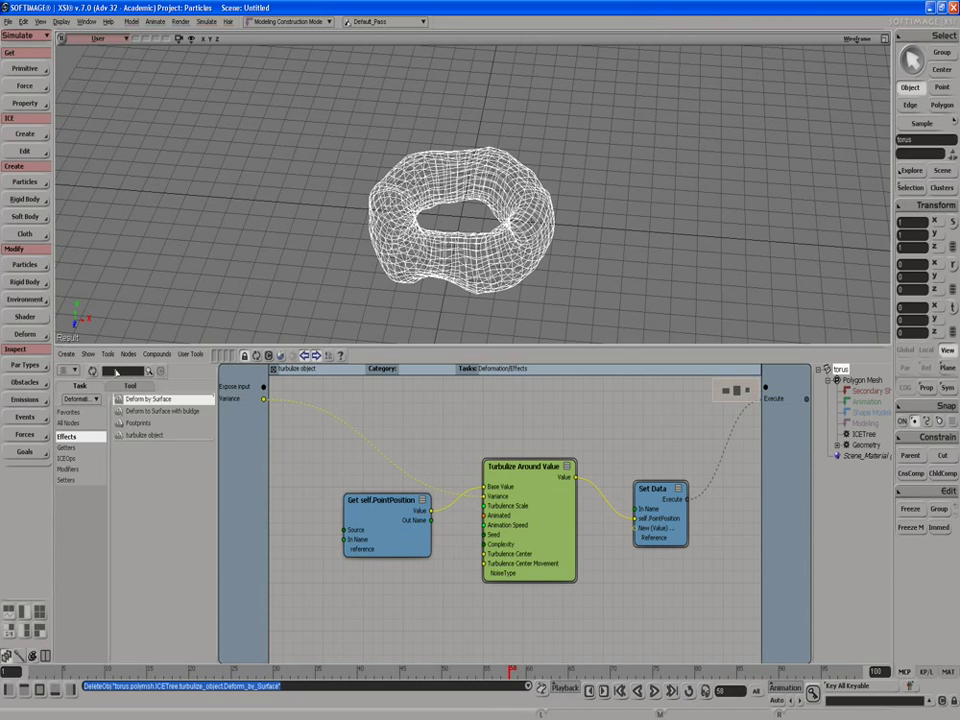
Step: Add a Scalar constant node inside the compound, above and left of Get self.PointPosition
{"action": "left_click", "coordinate": [131, 387]}
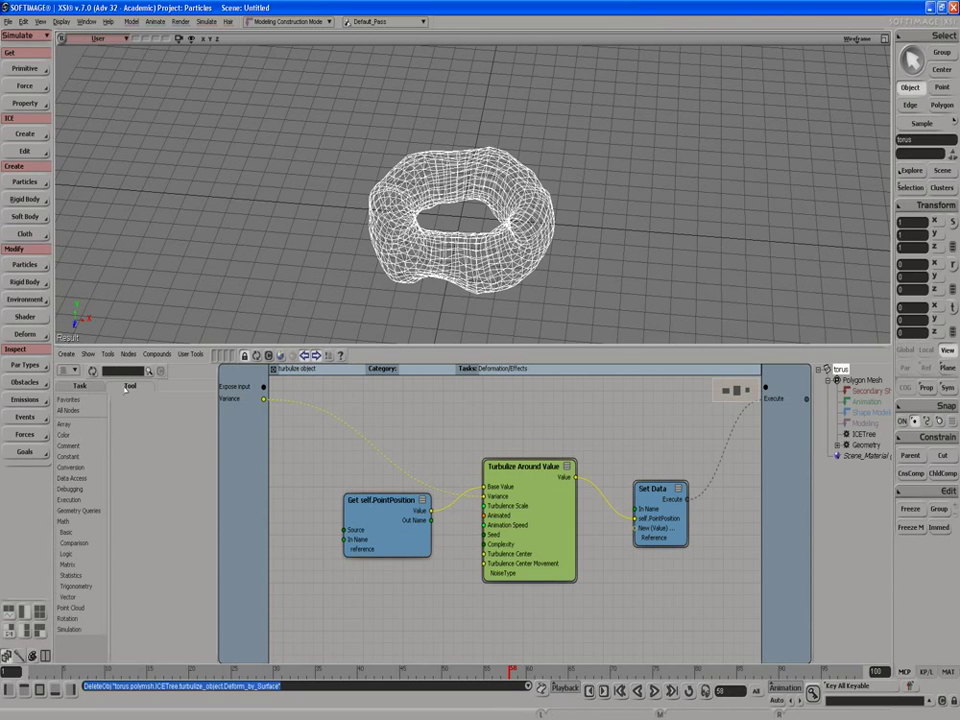
{"action": "left_click", "coordinate": [64, 522]}
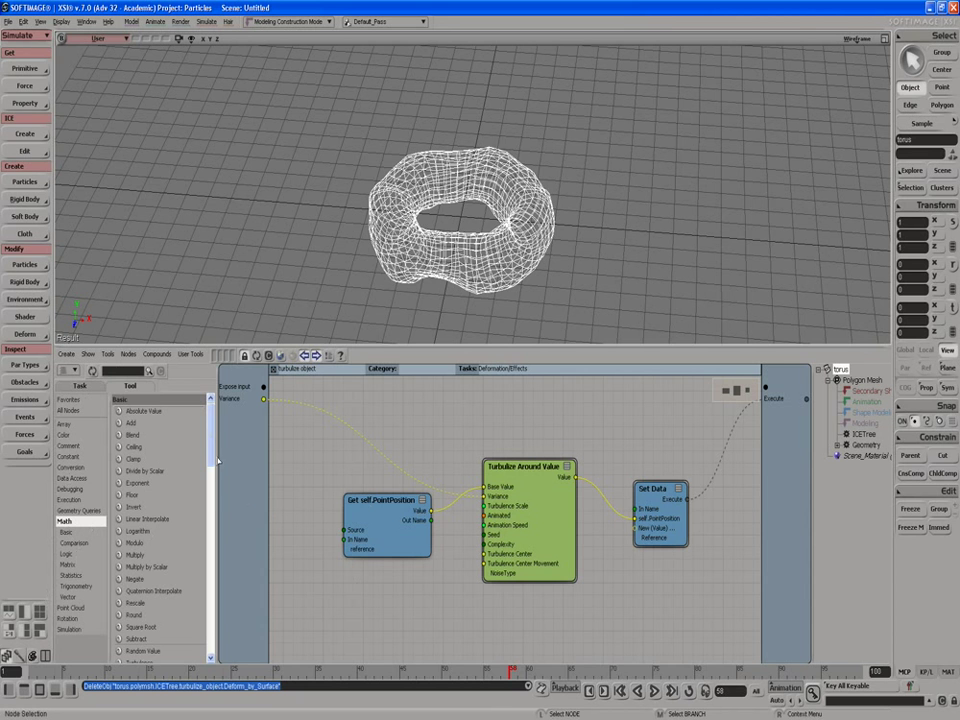
{"action": "left_click_drag", "start_coordinate": [218, 458], "coordinate": [223, 458]}
{"action": "scroll", "coordinate": [216, 470], "scroll_direction": "down", "scroll_amount": 3}
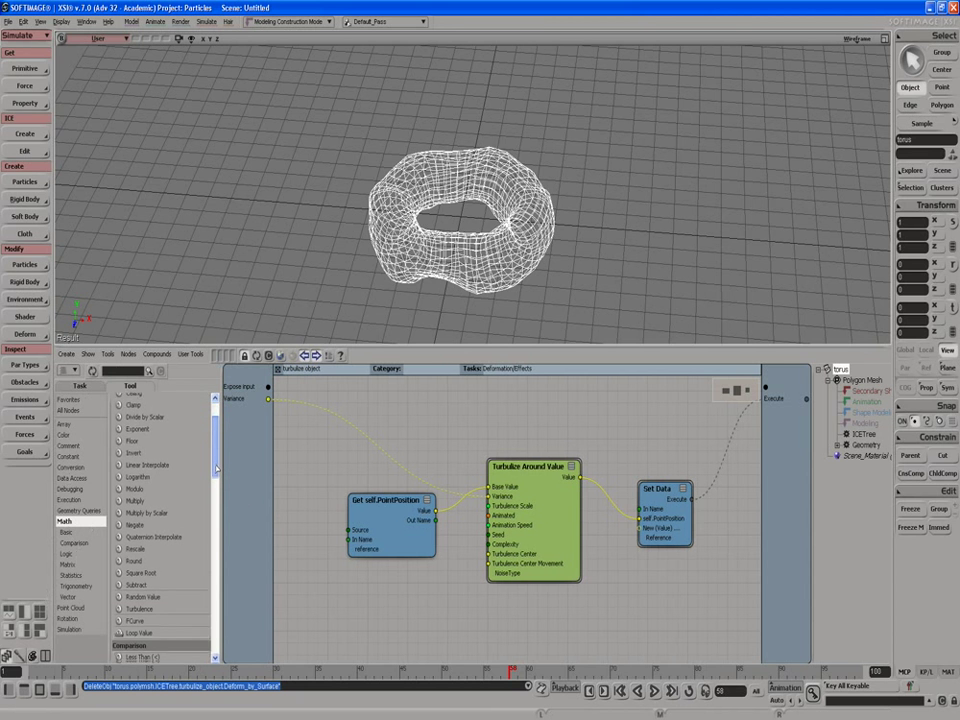
{"action": "scroll", "coordinate": [215, 465], "scroll_direction": "up", "scroll_amount": 3}
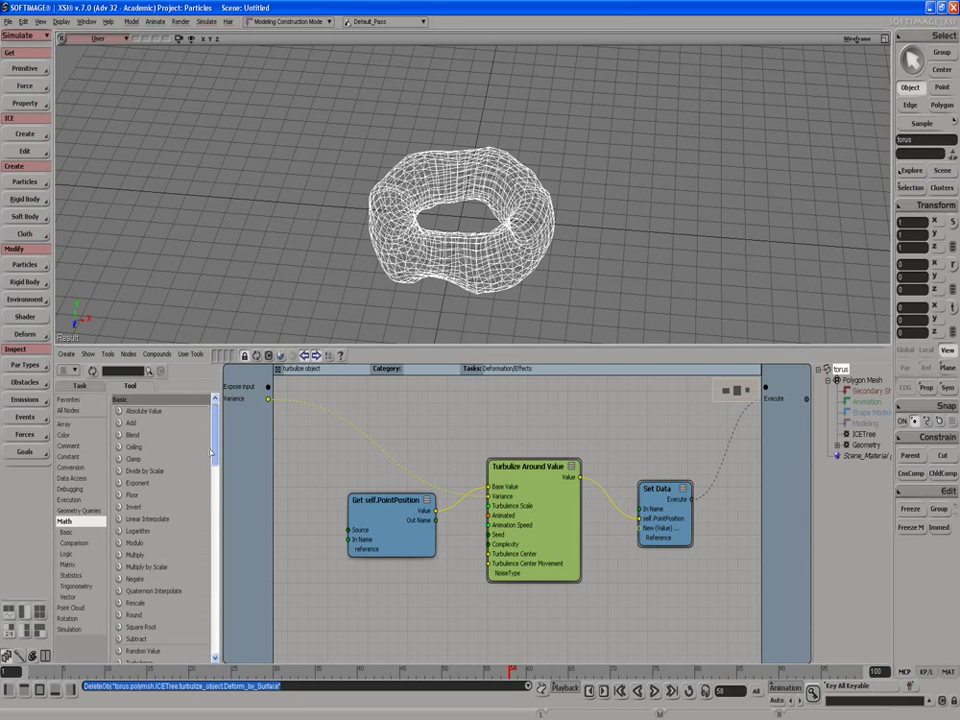
{"action": "left_click_drag", "start_coordinate": [211, 455], "coordinate": [221, 559]}
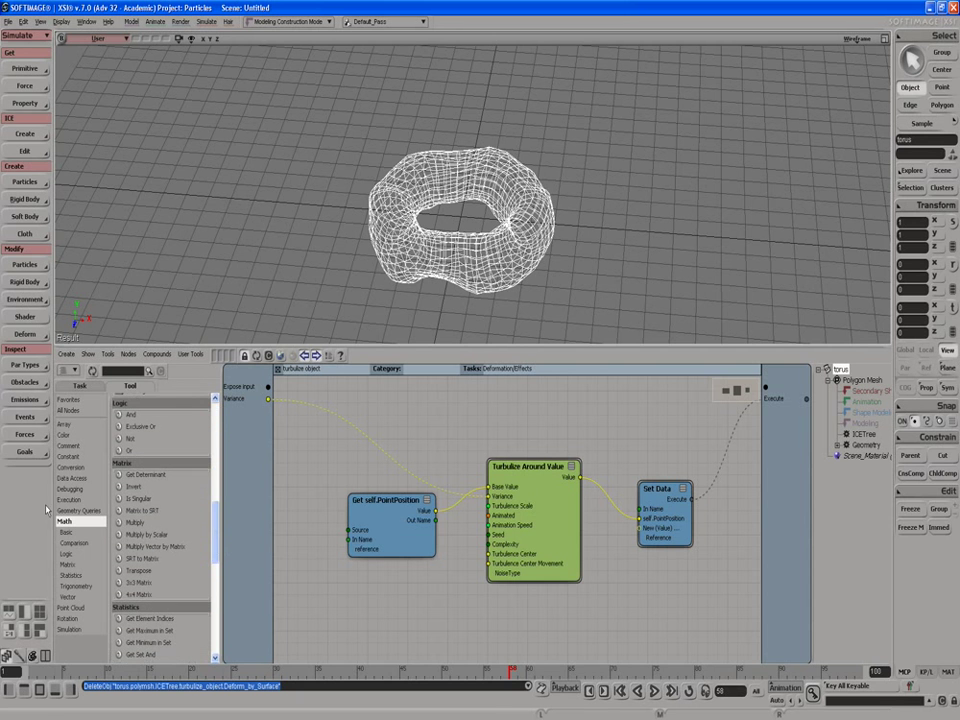
{"action": "left_click", "coordinate": [75, 467]}
{"action": "left_click", "coordinate": [104, 456]}
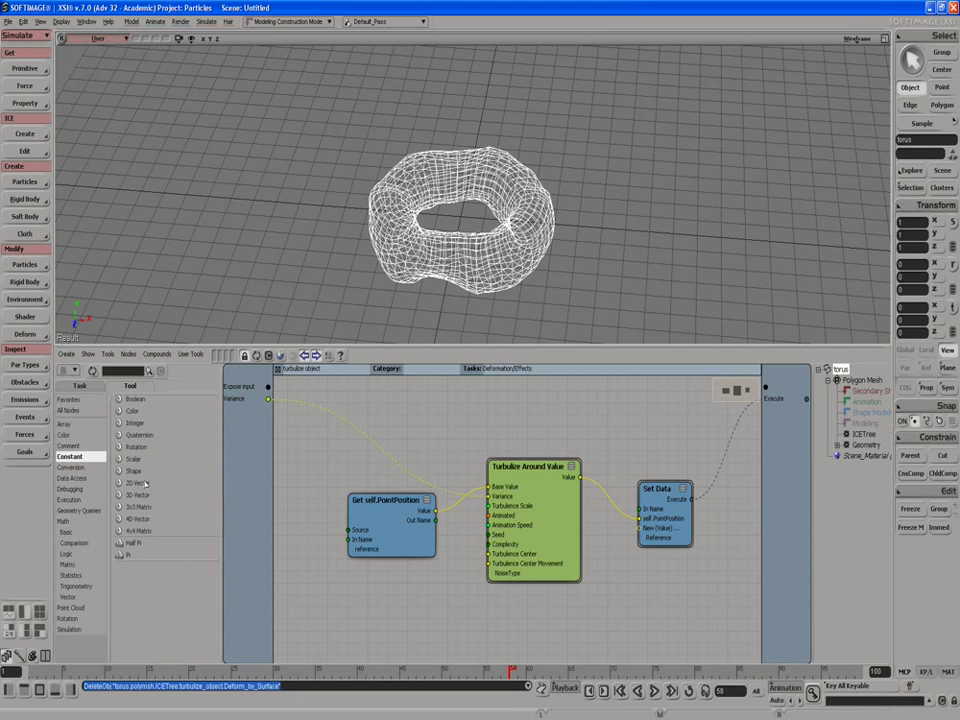
{"action": "left_click_drag", "start_coordinate": [133, 459], "coordinate": [495, 498]}
{"action": "left_click_drag", "start_coordinate": [353, 474], "coordinate": [355, 476]}
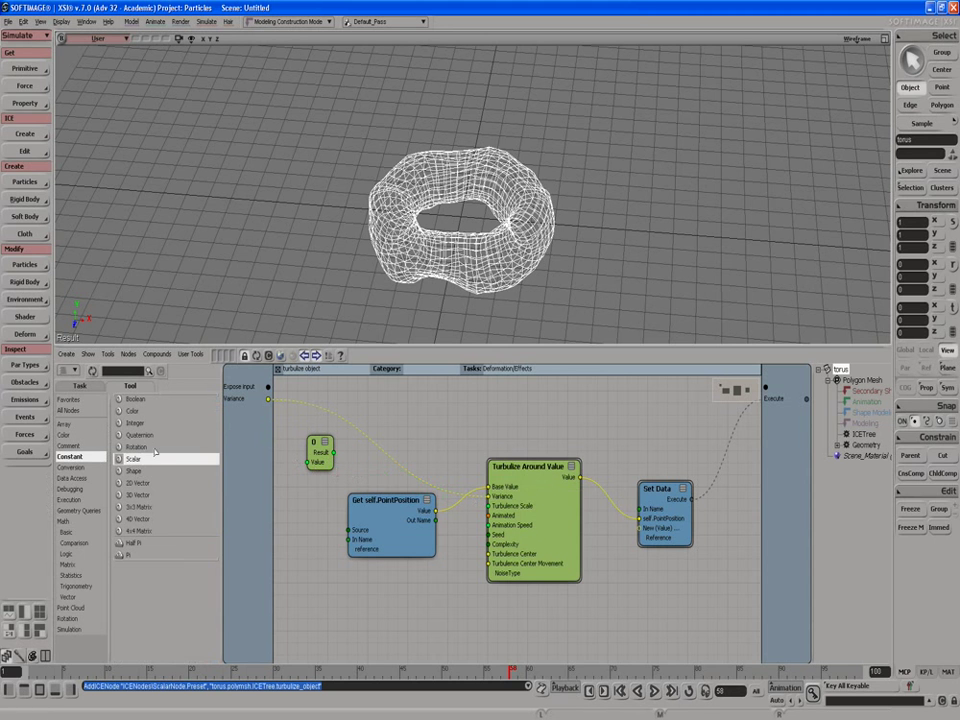
Step: Add a Scalar to 3D Vector conversion node beside the Scalar node in the compound
{"action": "left_click", "coordinate": [70, 467]}
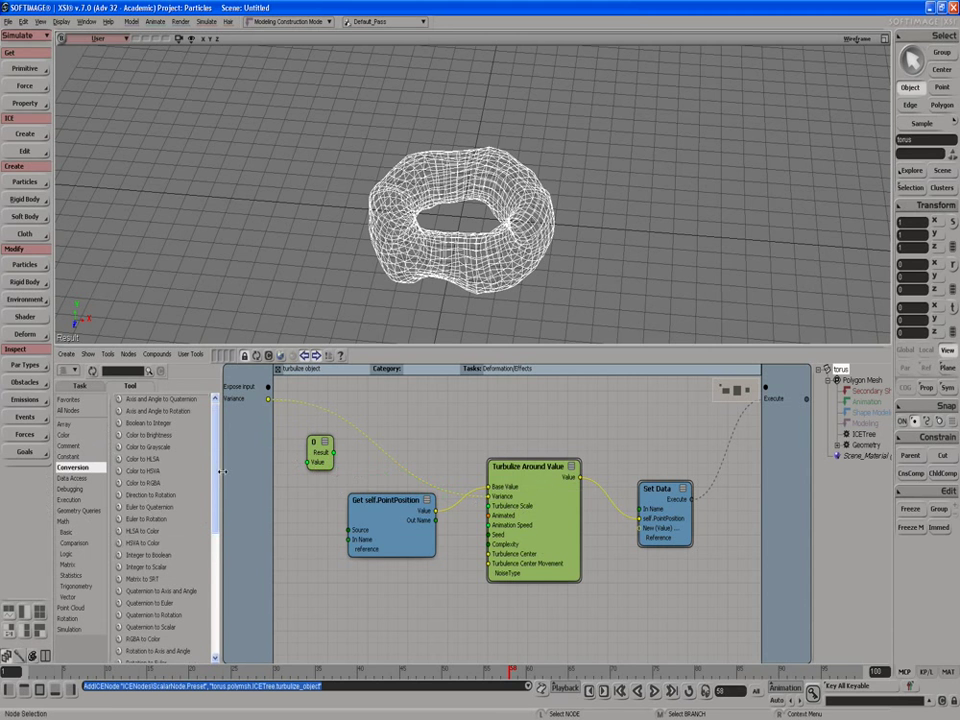
{"action": "scroll", "coordinate": [219, 539], "scroll_direction": "down", "scroll_amount": 3}
{"action": "scroll", "coordinate": [219, 539], "scroll_direction": "down", "scroll_amount": 1}
{"action": "left_click_drag", "start_coordinate": [140, 587], "coordinate": [367, 420]}
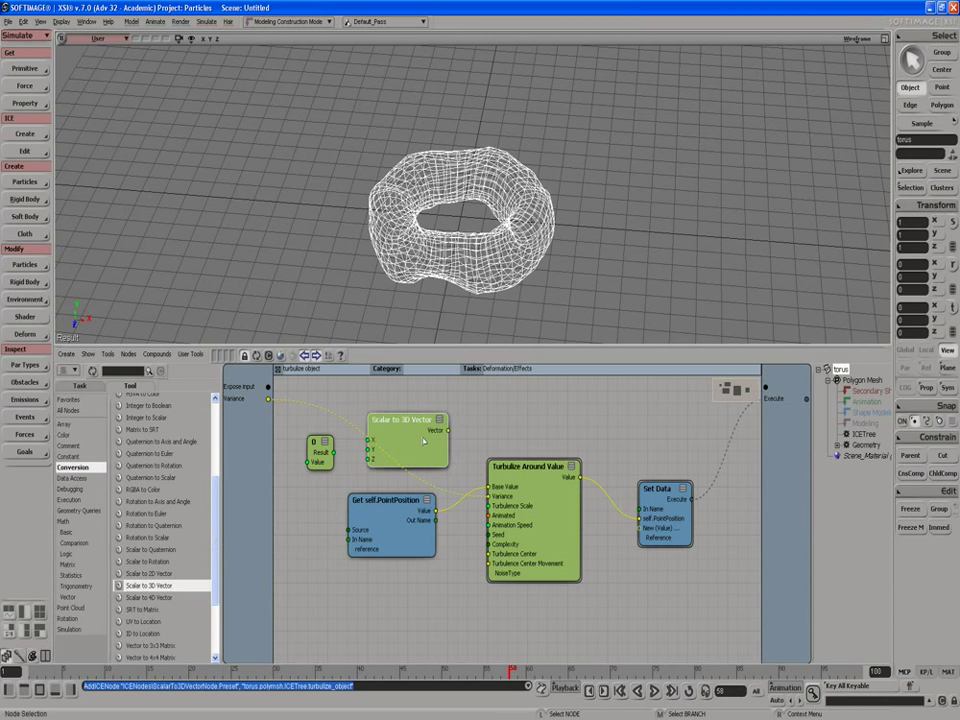
Step: Remove the exposed Variance port and connect Scalar to 3D Vector's Vector output to the Variance input of Turbulize Around Value
{"action": "left_click_drag", "start_coordinate": [447, 429], "coordinate": [490, 497]}
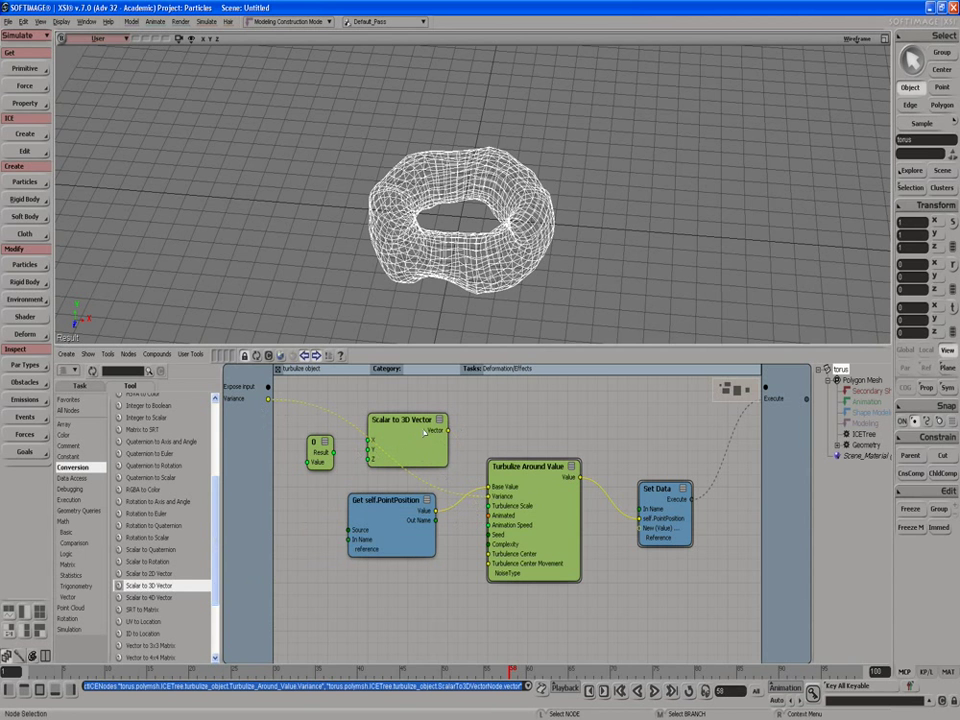
{"action": "left_click_drag", "start_coordinate": [448, 431], "coordinate": [500, 497]}
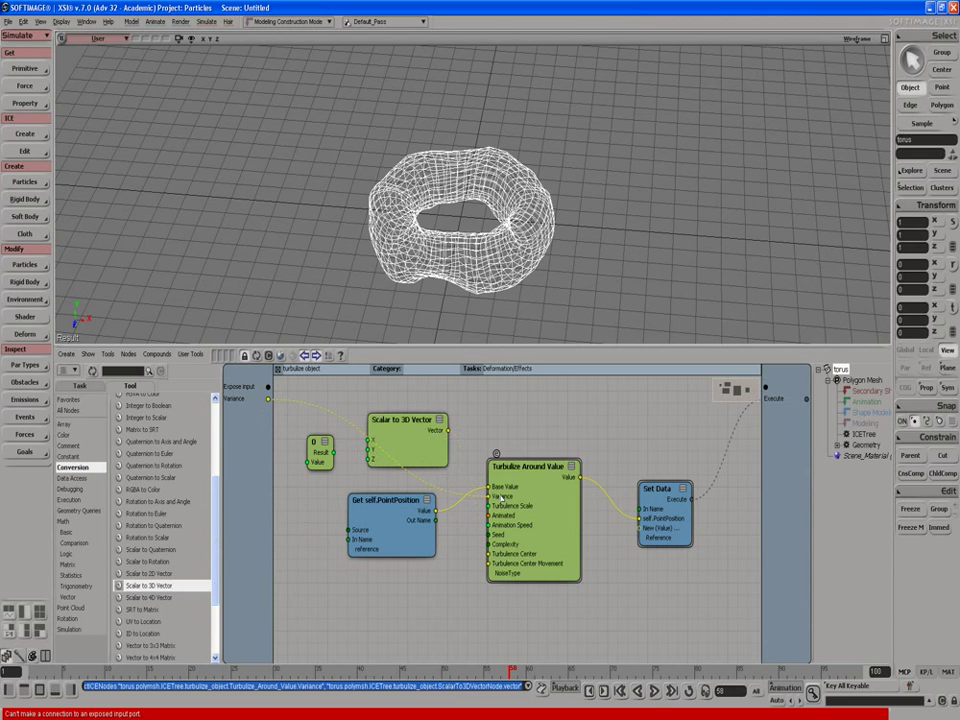
{"action": "right_click", "coordinate": [249, 399]}
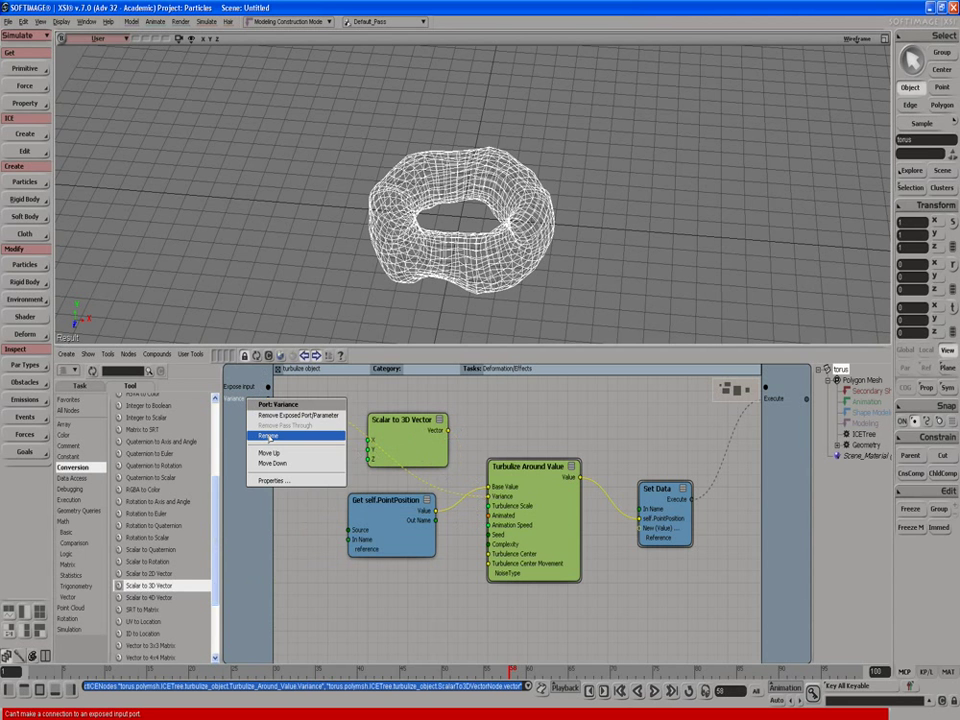
{"action": "left_click", "coordinate": [266, 415]}
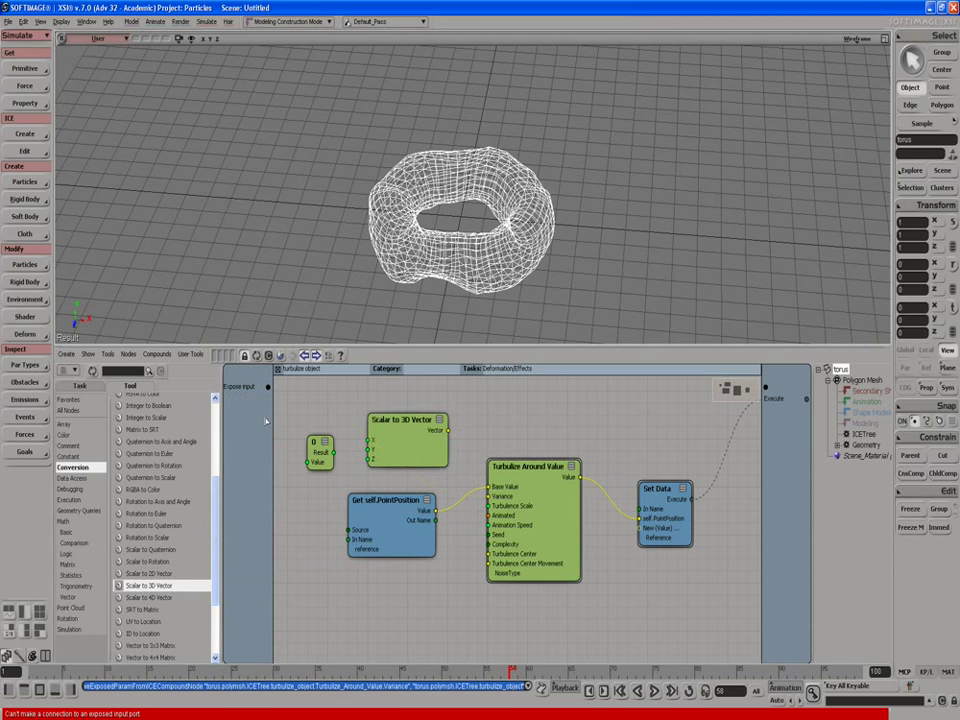
{"action": "left_click_drag", "start_coordinate": [447, 430], "coordinate": [505, 500]}
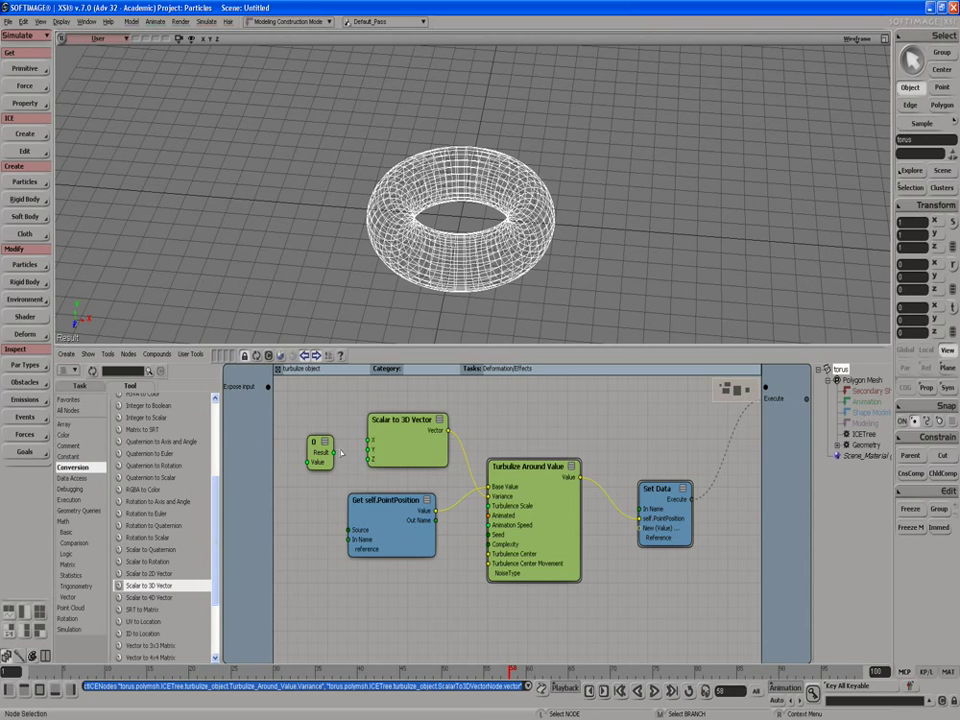
Step: Connect the Scalar node's Result to X, Y and Z of Scalar to 3D Vector, and arrange that node below Get self.PointPosition
{"action": "left_click_drag", "start_coordinate": [333, 453], "coordinate": [413, 457]}
{"action": "left_click_drag", "start_coordinate": [403, 525], "coordinate": [445, 513]}
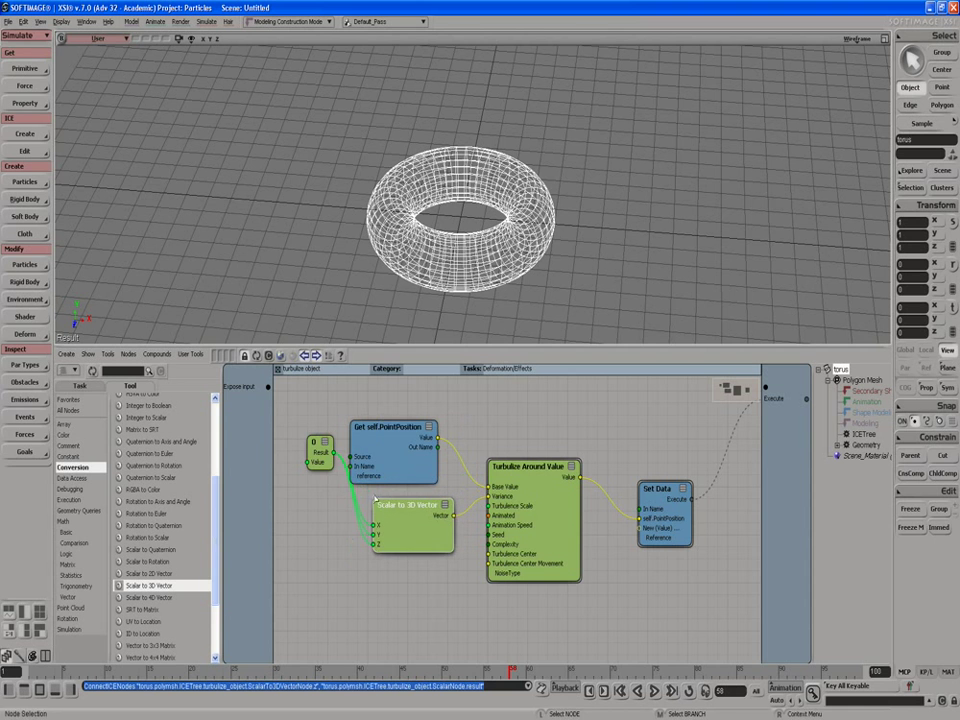
Step: Place the Scalar node beside Scalar to 3D Vector, expose its Value as a compound input and set it to 0.4
{"action": "left_click_drag", "start_coordinate": [320, 457], "coordinate": [317, 518]}
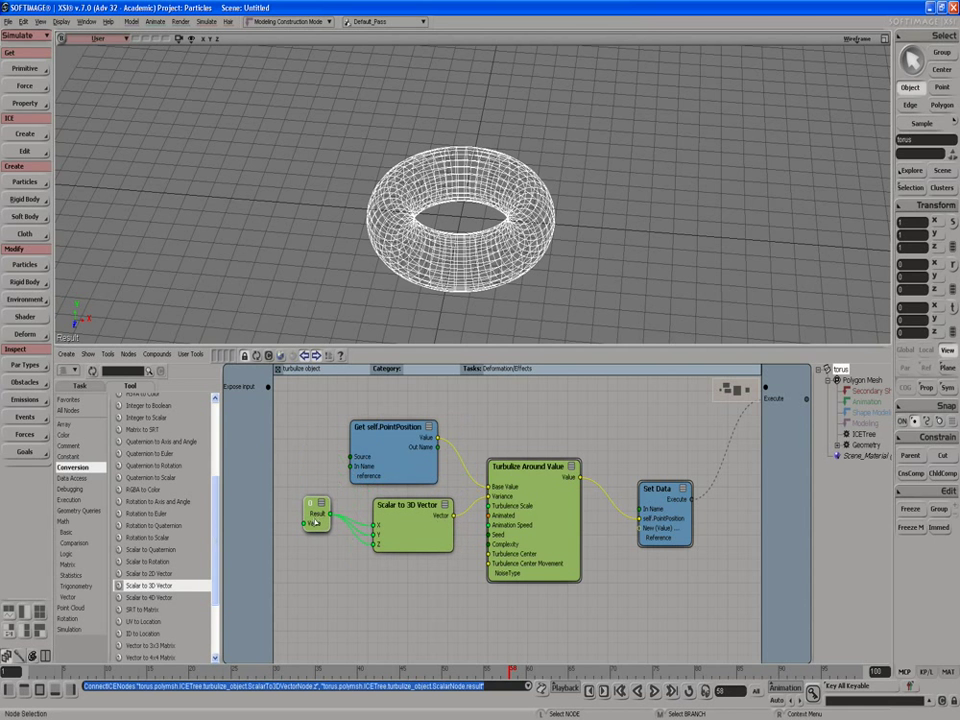
{"action": "left_click_drag", "start_coordinate": [268, 388], "coordinate": [313, 520]}
{"action": "double_click", "coordinate": [317, 510]}
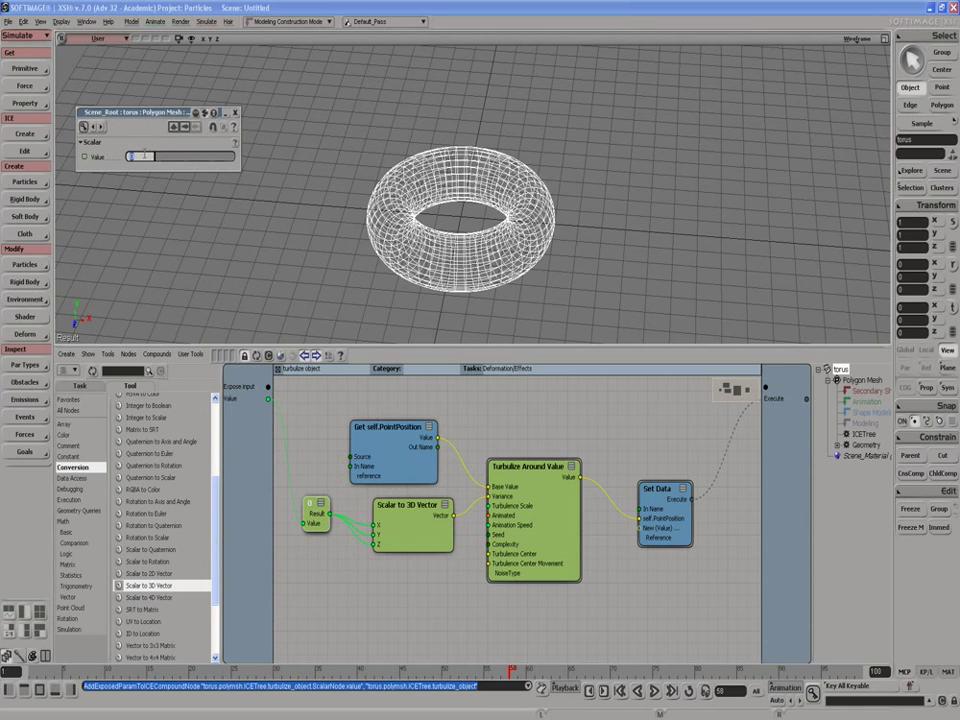
{"action": "type", "text": "0.4"}
{"action": "key", "text": "Return"}
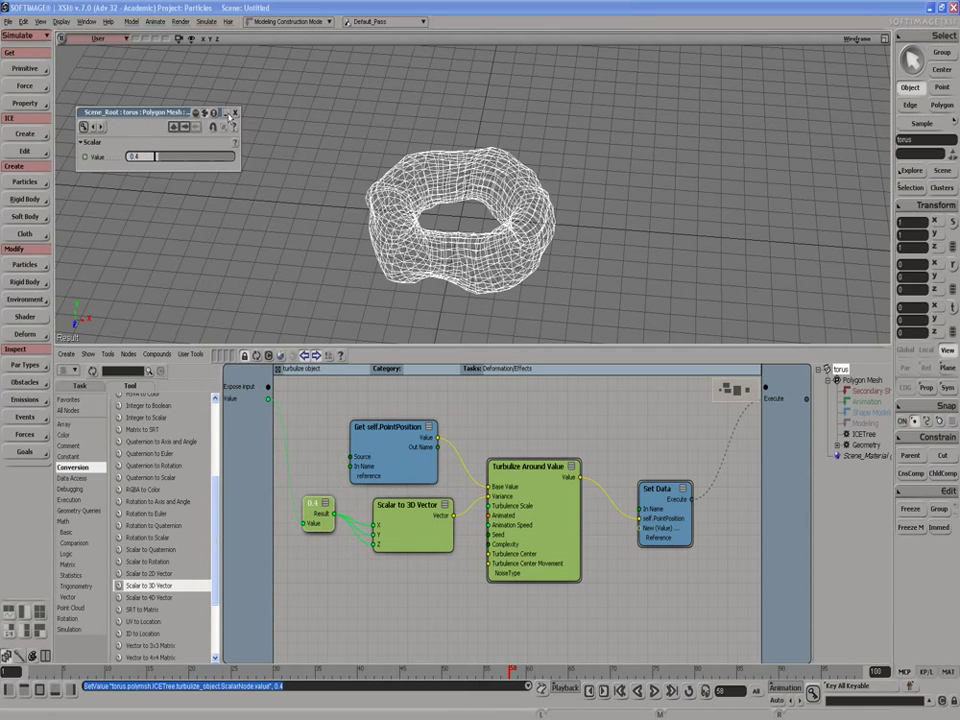
{"action": "left_click", "coordinate": [232, 113]}
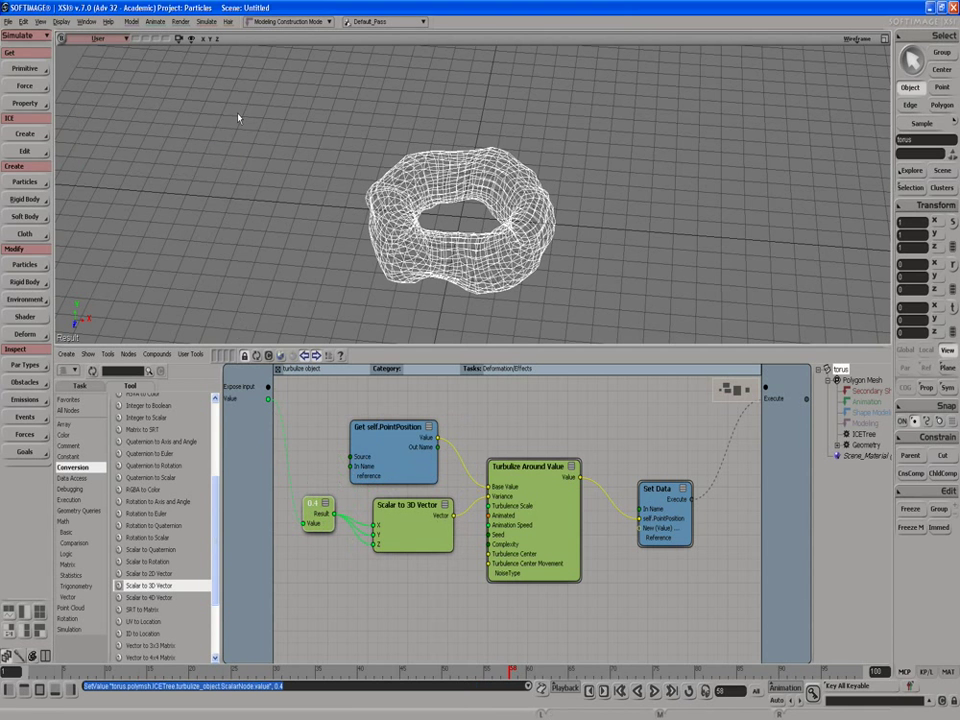
Step: Rename the compound's exposed Value port to Intensity
{"action": "right_click", "coordinate": [232, 400]}
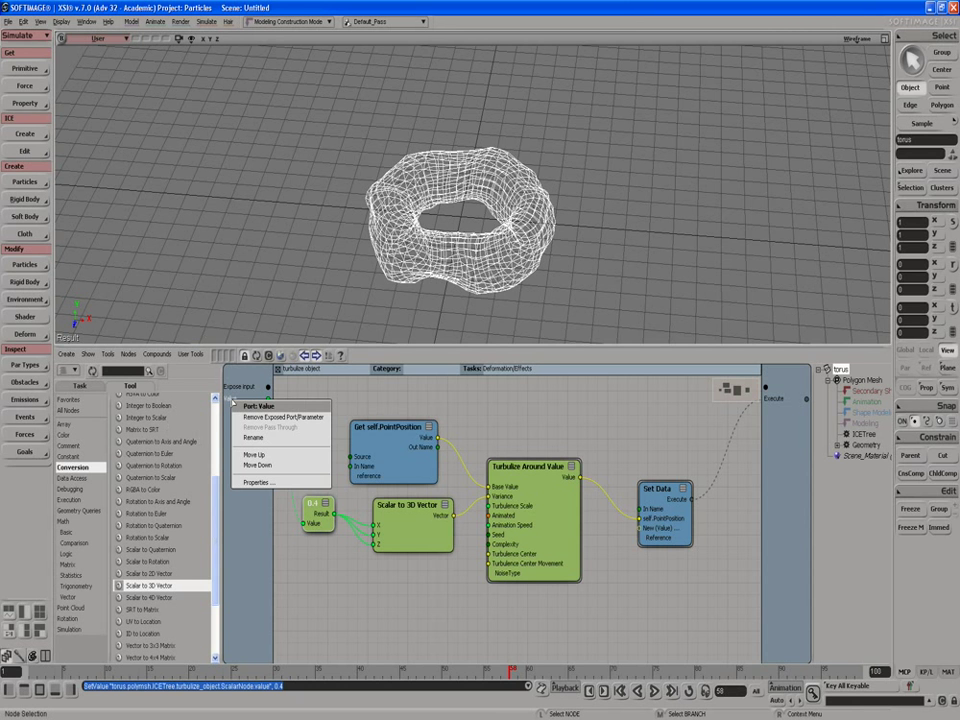
{"action": "left_click", "coordinate": [253, 437]}
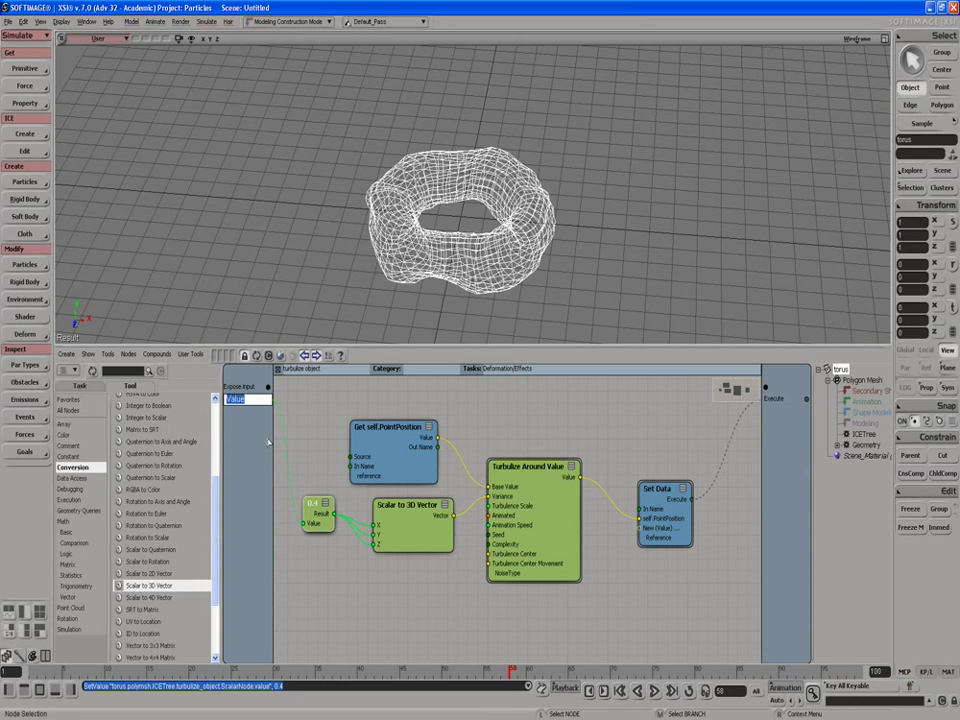
{"action": "type", "text": "Intensi"}
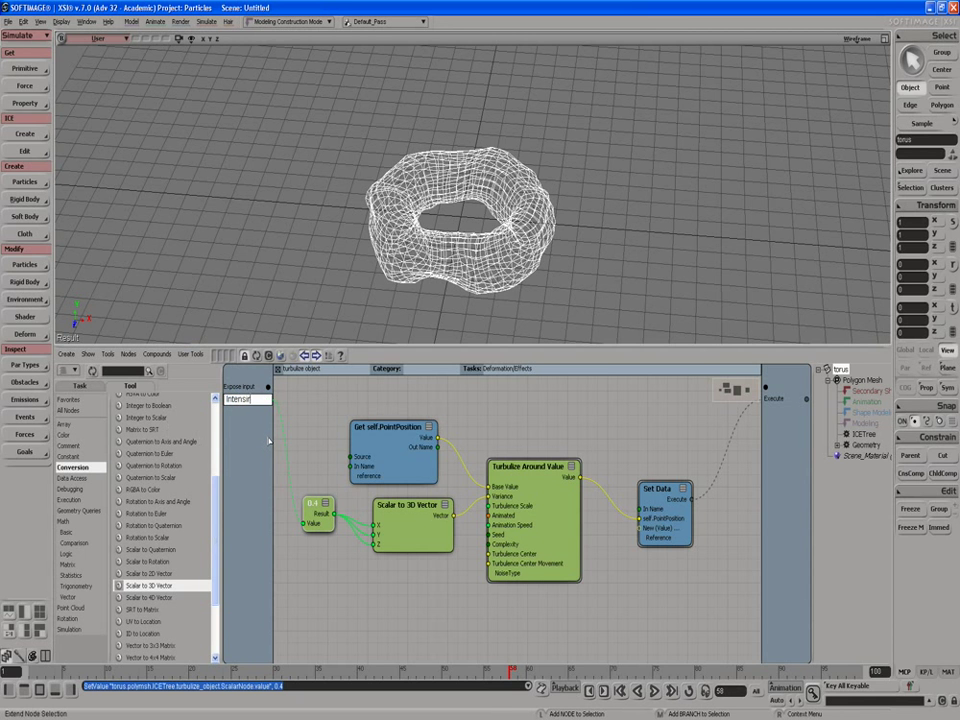
{"action": "type", "text": "ty"}
{"action": "key", "text": "Return"}
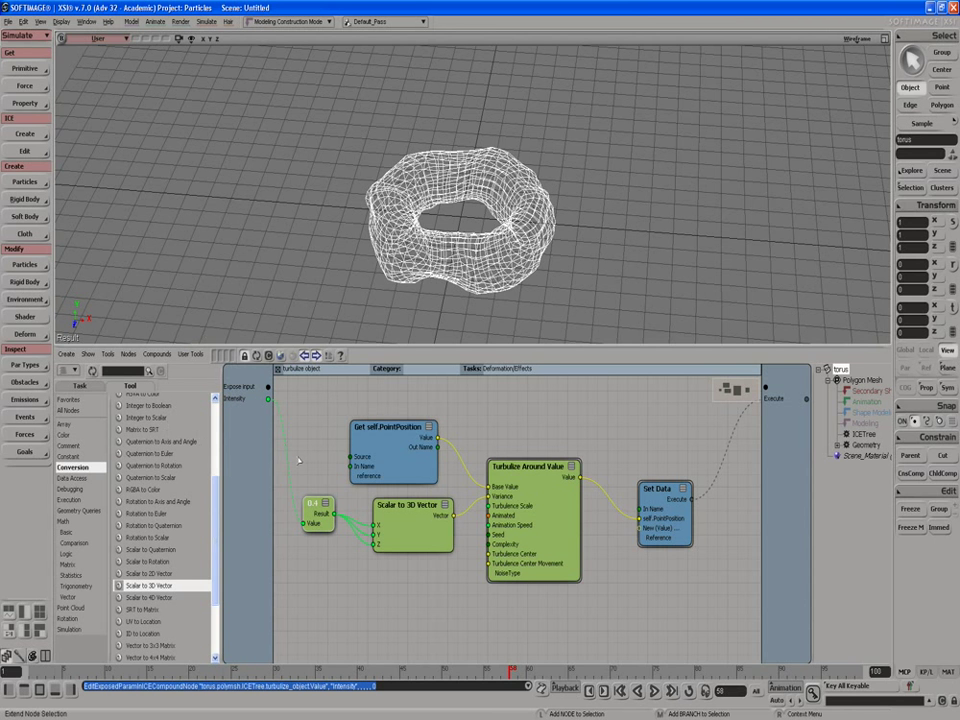
Step: Expose the Animated parameter of Turbulize Around Value as a compound input and return to the main ICE tree
{"action": "left_click_drag", "start_coordinate": [268, 387], "coordinate": [351, 466]}
{"action": "left_click_drag", "start_coordinate": [268, 387], "coordinate": [490, 515]}
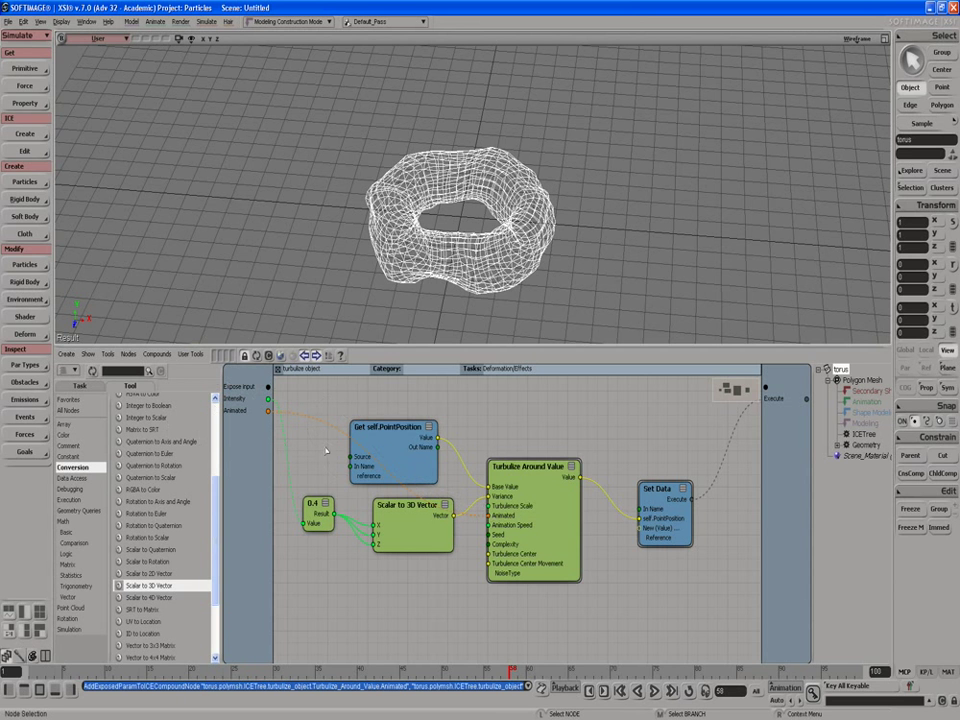
{"action": "left_click", "coordinate": [278, 370]}
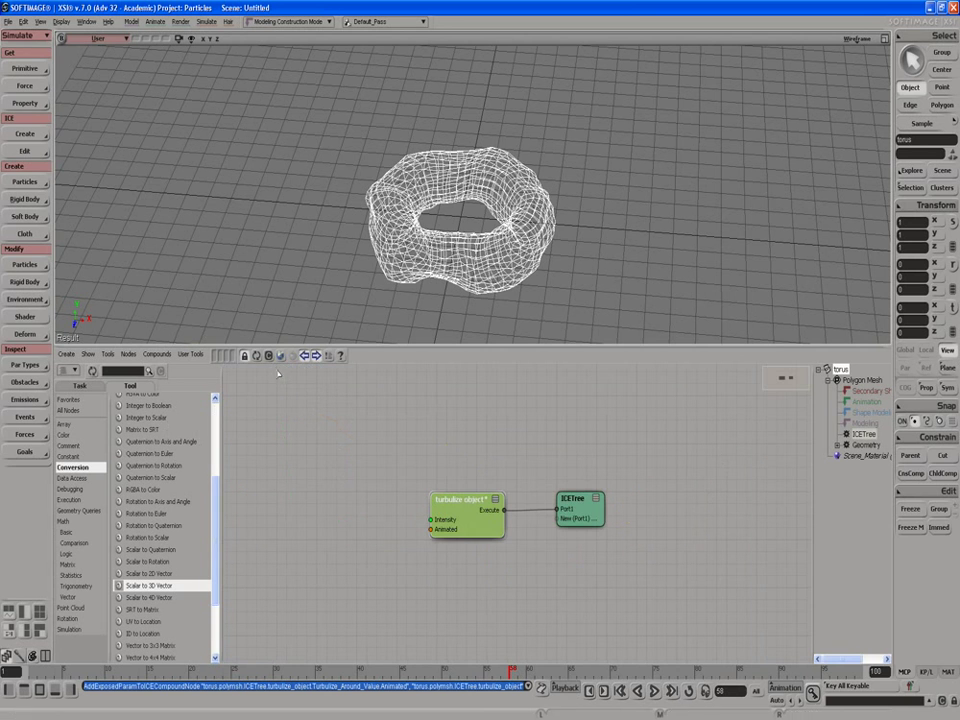
Step: Open the turbulize object compound's parameters and play the animation to check the turbulence
{"action": "right_click", "coordinate": [463, 523]}
{"action": "left_click", "coordinate": [530, 436]}
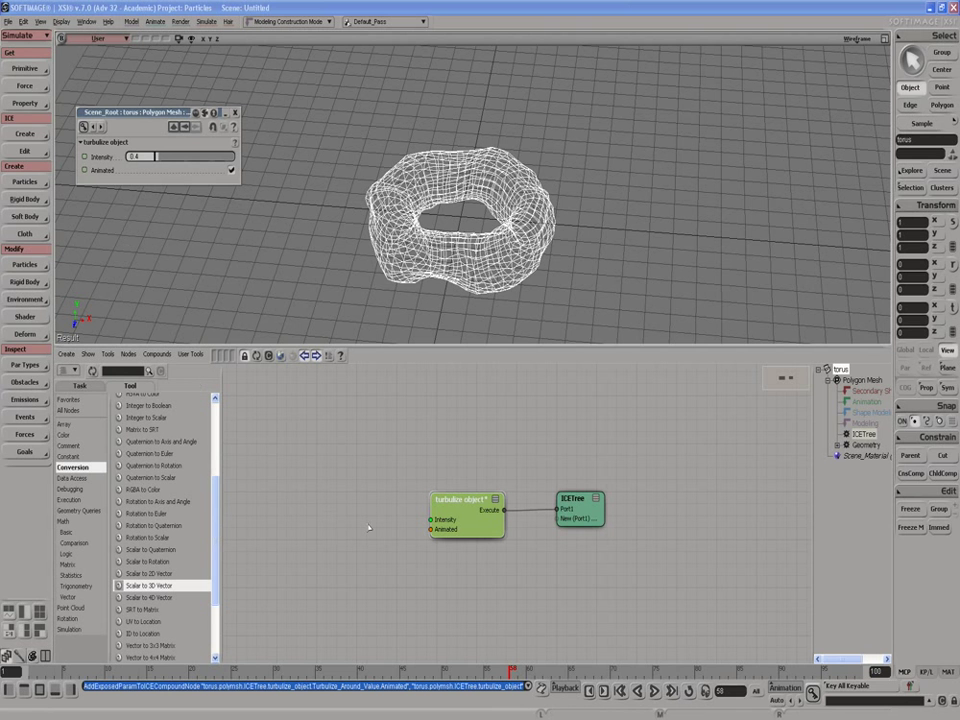
{"action": "left_click", "coordinate": [655, 692]}
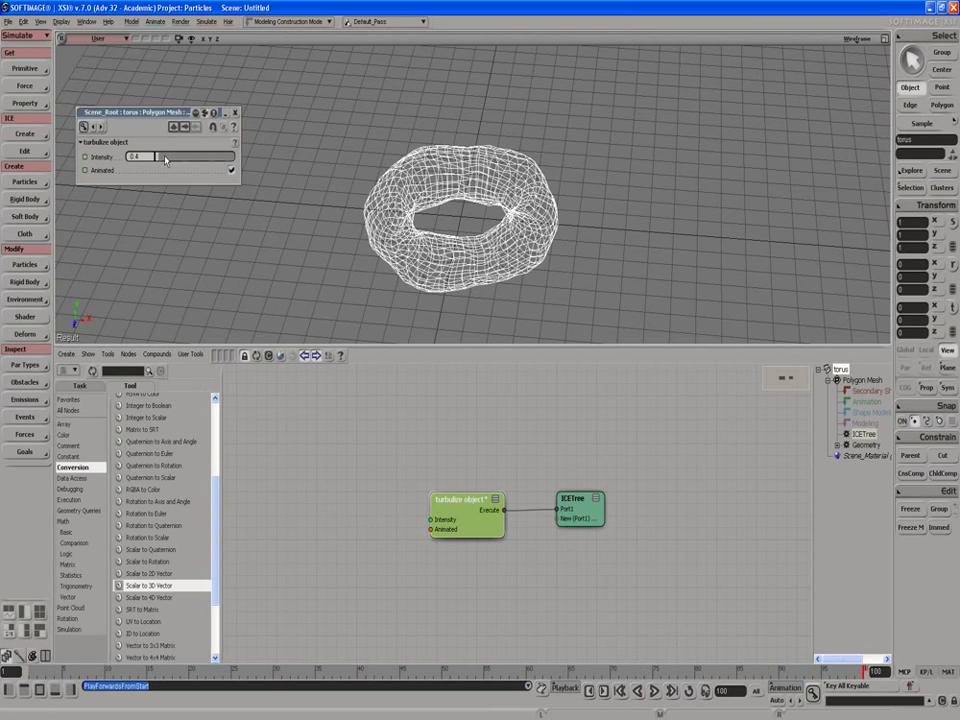
Step: Set the end frame of the timeline to 1000
{"action": "double_click", "coordinate": [881, 674]}
{"action": "type", "text": "1000"}
{"action": "key", "text": "Return"}
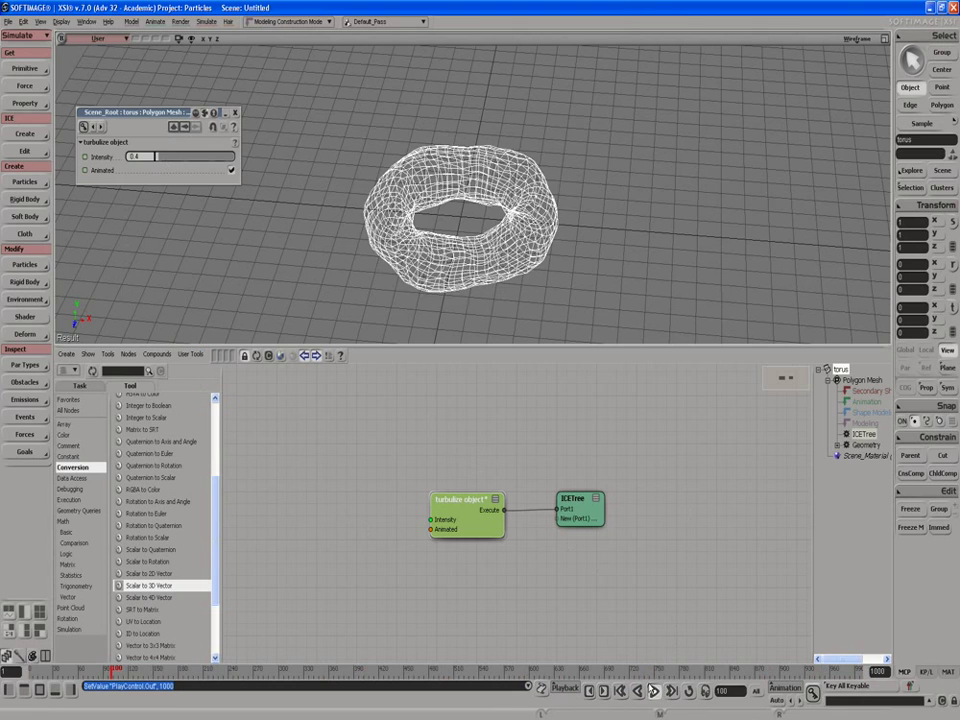
Step: Play the animation while adjusting the compound's Intensity to 0.314, and turn its Animated option off
{"action": "left_click", "coordinate": [653, 691]}
{"action": "left_click_drag", "start_coordinate": [155, 158], "coordinate": [160, 150]}
{"action": "left_click", "coordinate": [231, 170]}
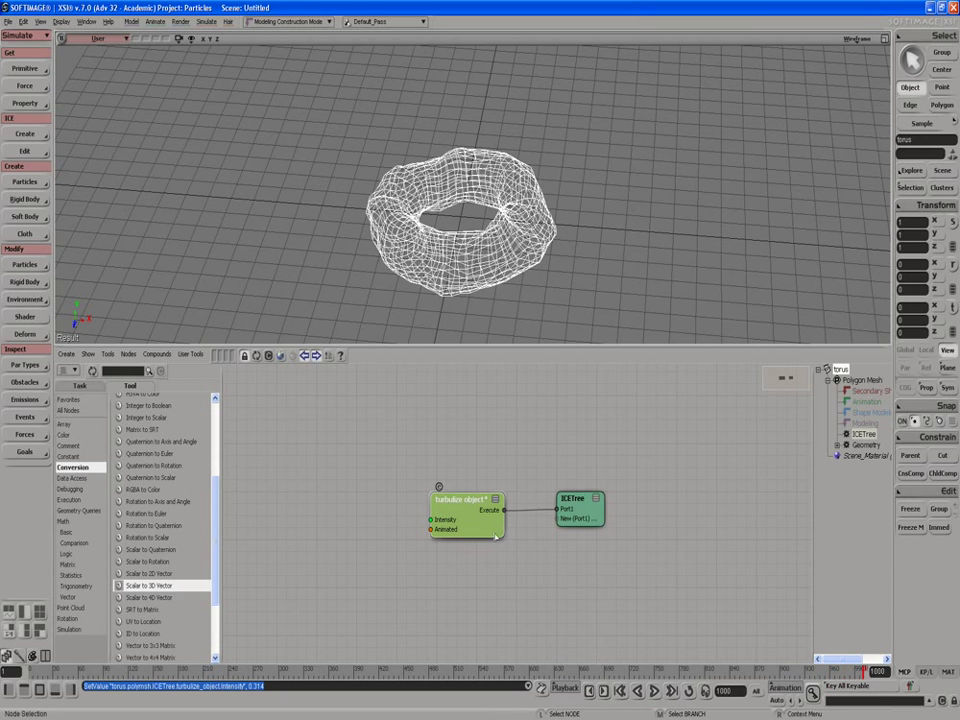
Step: Turn the Animated option of the turbulize object compound back on and close its parameters
{"action": "double_click", "coordinate": [440, 495]}
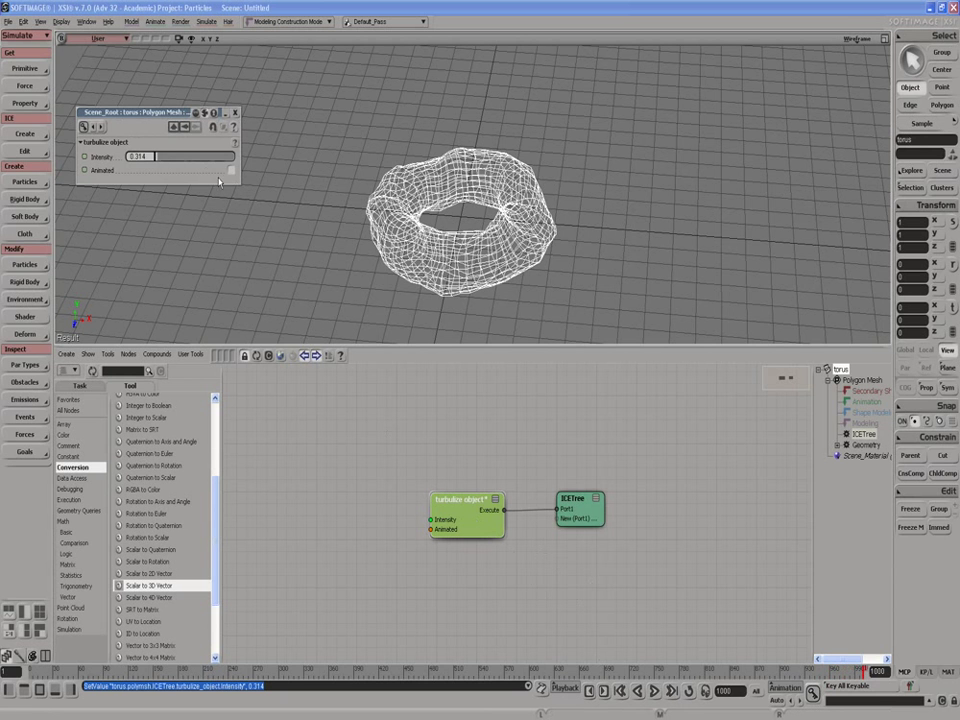
{"action": "left_click", "coordinate": [230, 171]}
{"action": "left_click", "coordinate": [178, 90]}
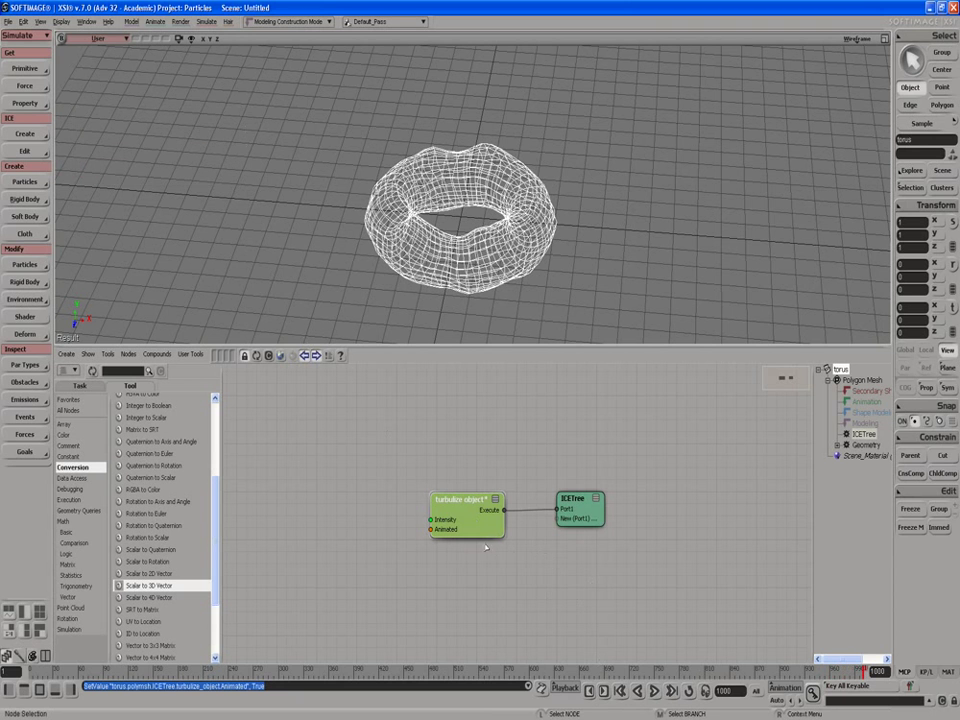
Step: Set the minor version number to 1 in the turbulize object compound's properties
{"action": "right_click", "coordinate": [466, 518]}
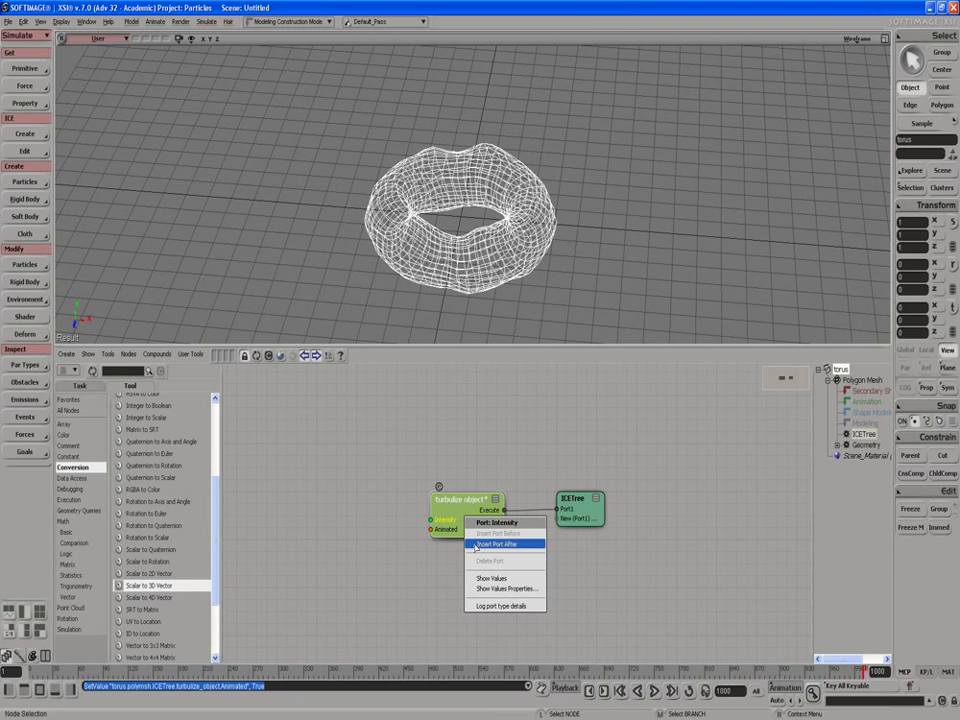
{"action": "left_click", "coordinate": [445, 505]}
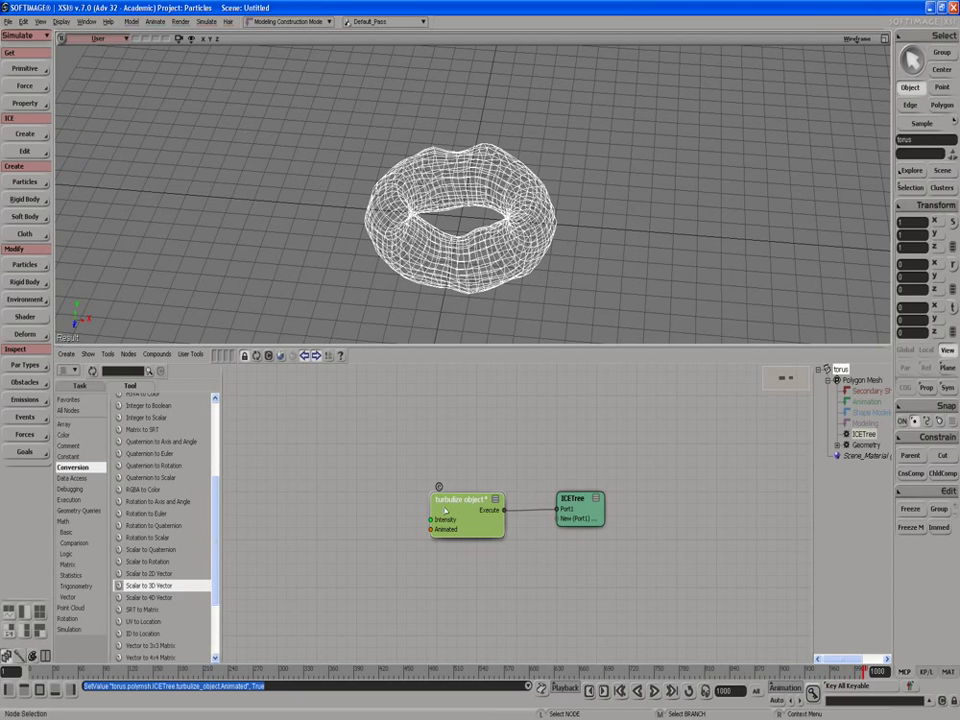
{"action": "right_click", "coordinate": [456, 507]}
{"action": "left_click", "coordinate": [485, 565]}
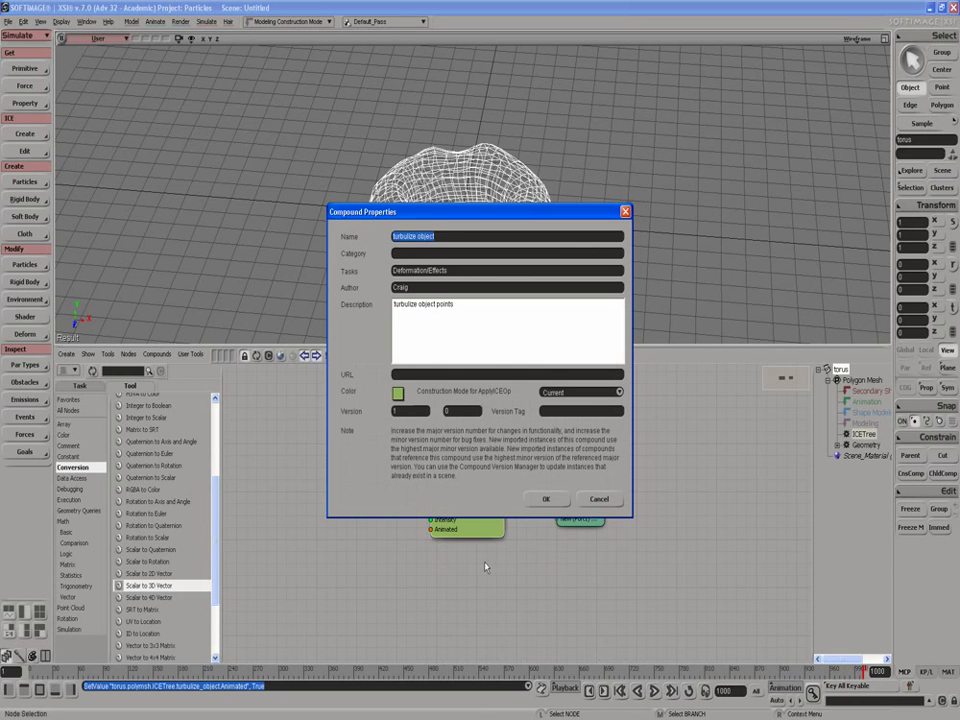
{"action": "left_click", "coordinate": [458, 411]}
{"action": "type", "text": "1"}
Step: Extend the compound's description to "turbulize object points, with value and animation options" and apply the properties
{"action": "left_click", "coordinate": [474, 317]}
{"action": "left_click", "coordinate": [475, 317]}
{"action": "type", "text": ","}
{"action": "type", "text": "with value and"}
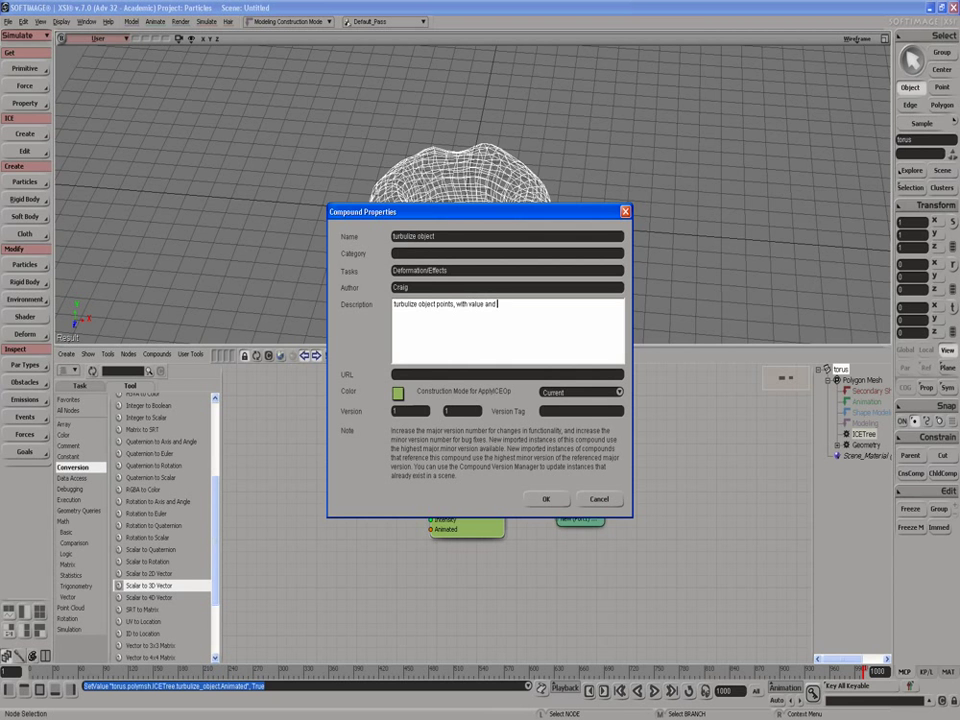
{"action": "type", "text": " animation options"}
{"action": "left_click", "coordinate": [553, 499]}
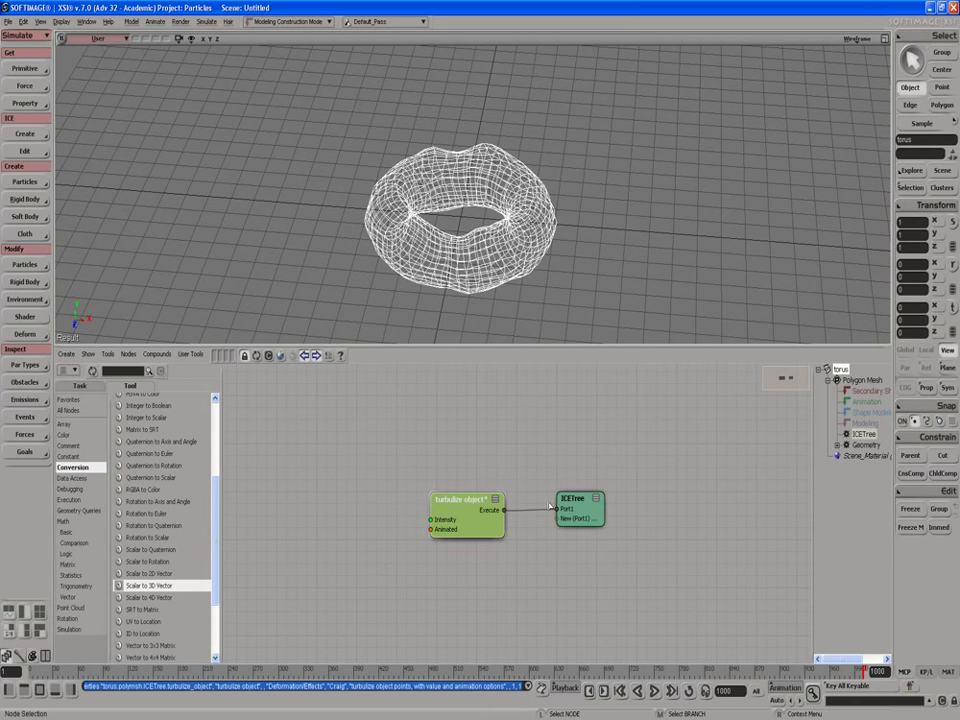
Step: Export the compound as turbulize object.1.1 to the Compounds folder, replacing the existing file
{"action": "right_click", "coordinate": [472, 509]}
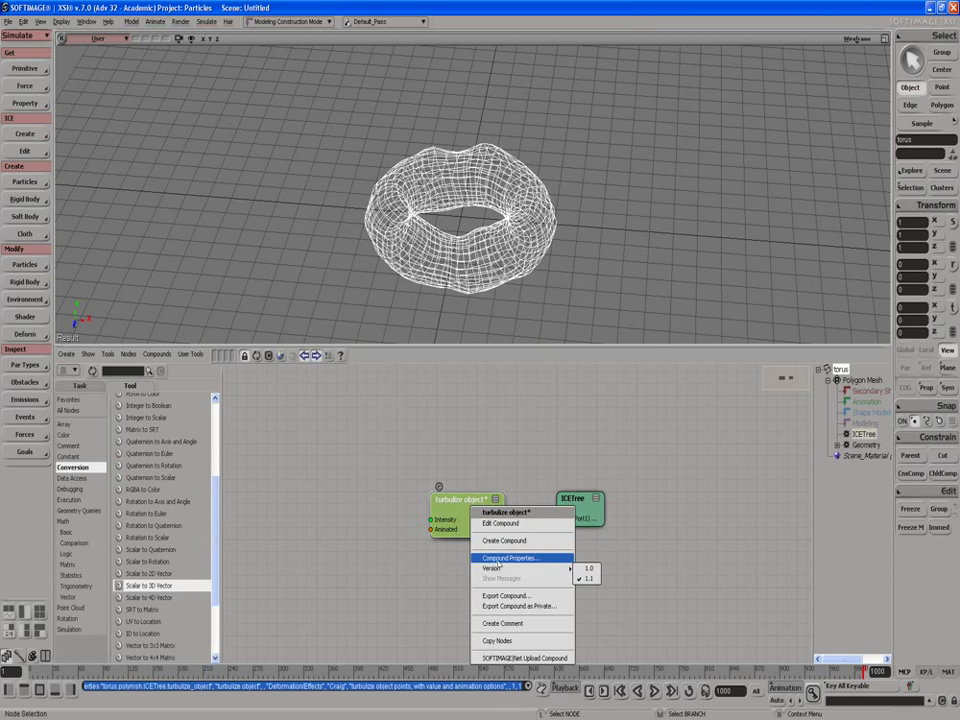
{"action": "left_click", "coordinate": [498, 596]}
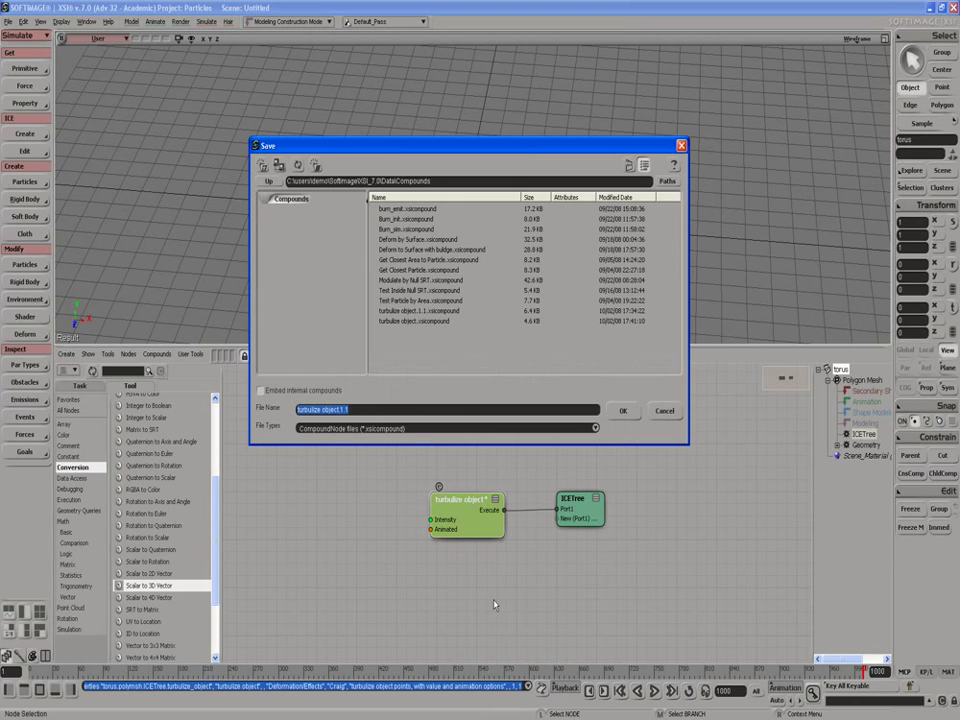
{"action": "left_click", "coordinate": [622, 411]}
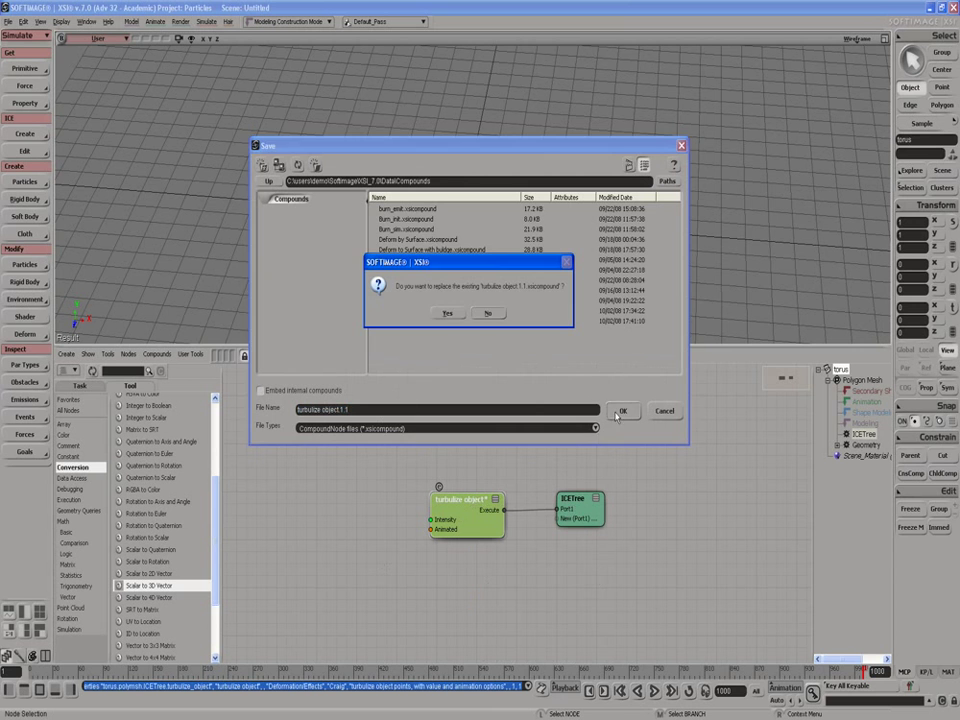
{"action": "left_click", "coordinate": [448, 313]}
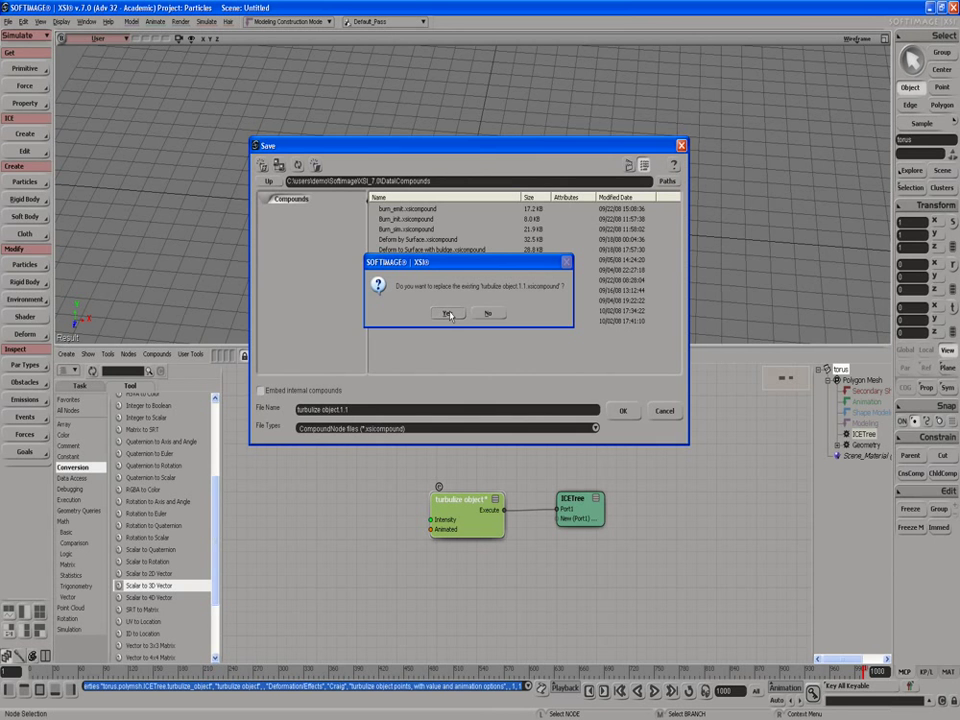
{"action": "left_click", "coordinate": [449, 314]}
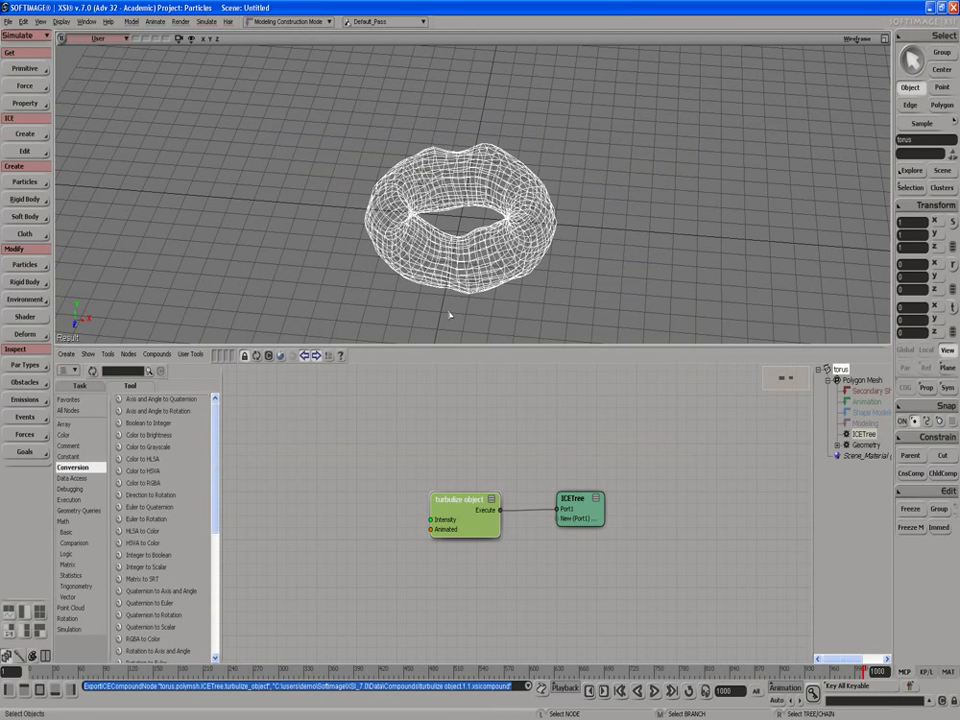
Step: Review the description and version in the exported compound's properties
{"action": "right_click", "coordinate": [477, 532]}
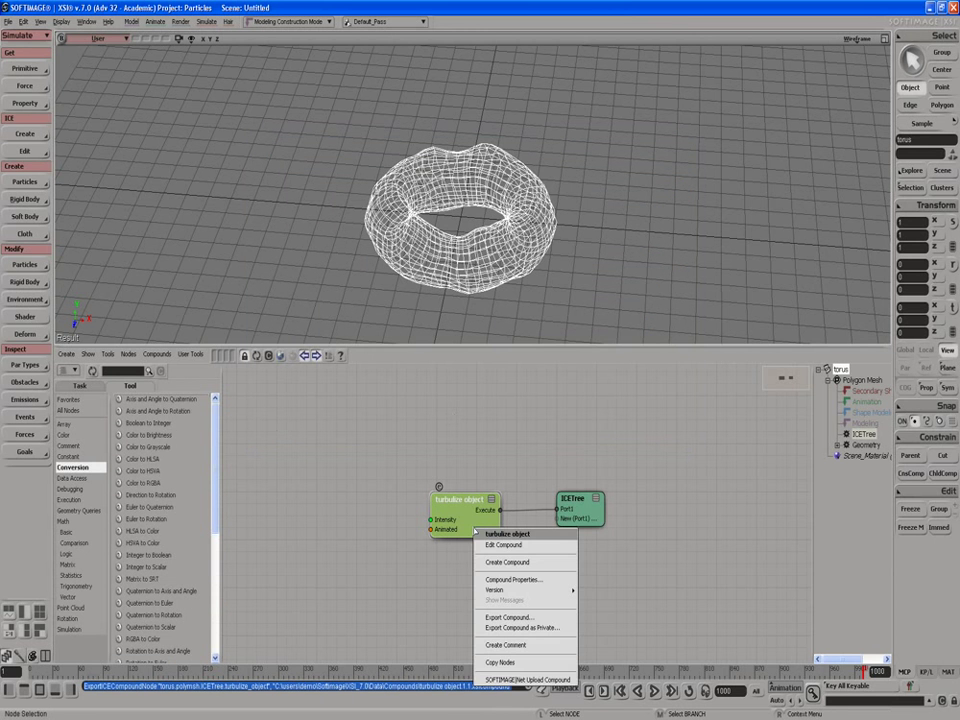
{"action": "left_click", "coordinate": [512, 579]}
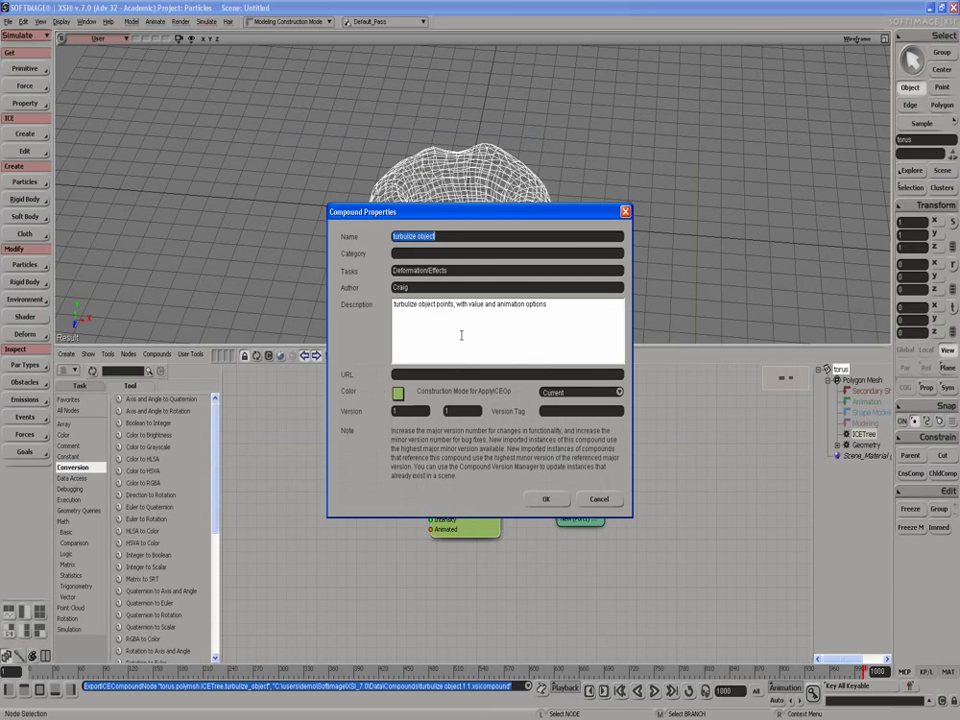
{"action": "left_click", "coordinate": [546, 498]}
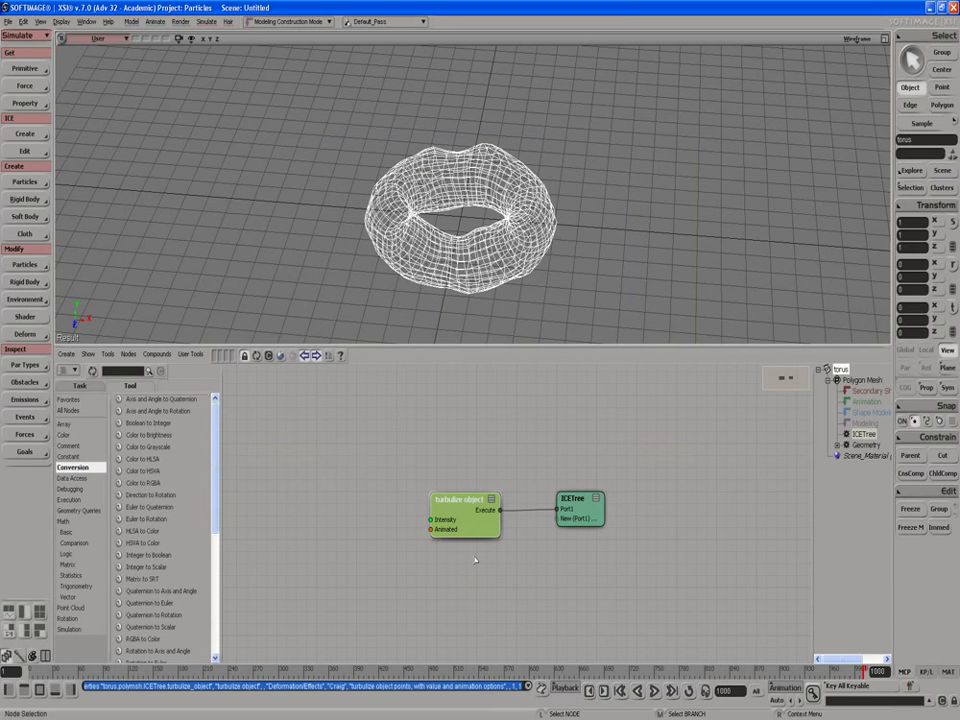
Step: Switch the turbulize object compound to version 1.0 and review its properties
{"action": "right_click", "coordinate": [480, 525]}
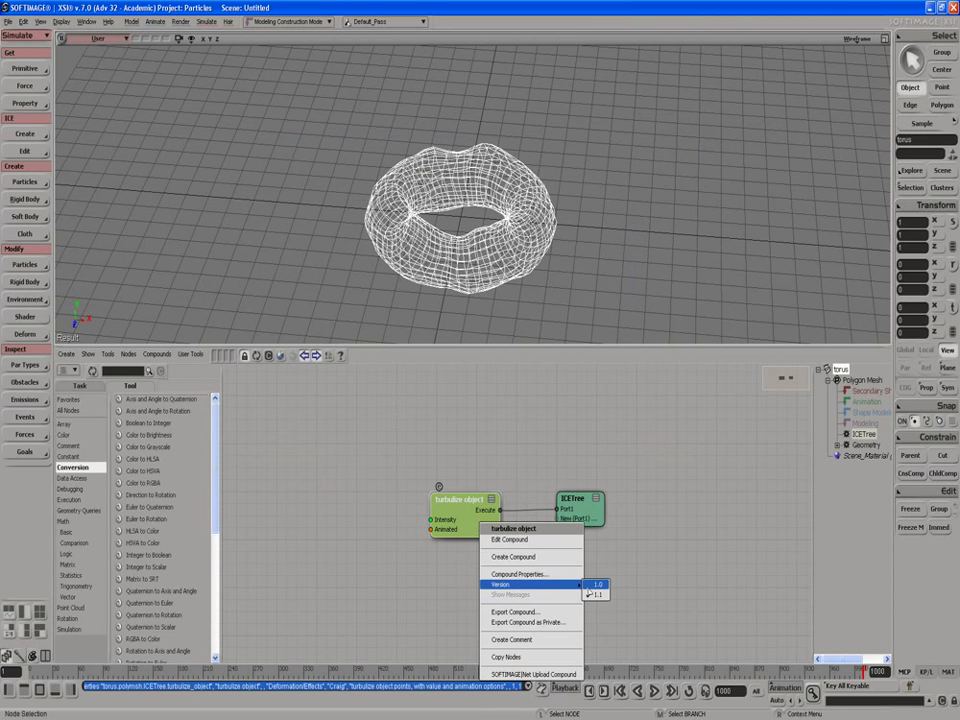
{"action": "left_click", "coordinate": [590, 586]}
{"action": "right_click", "coordinate": [439, 497]}
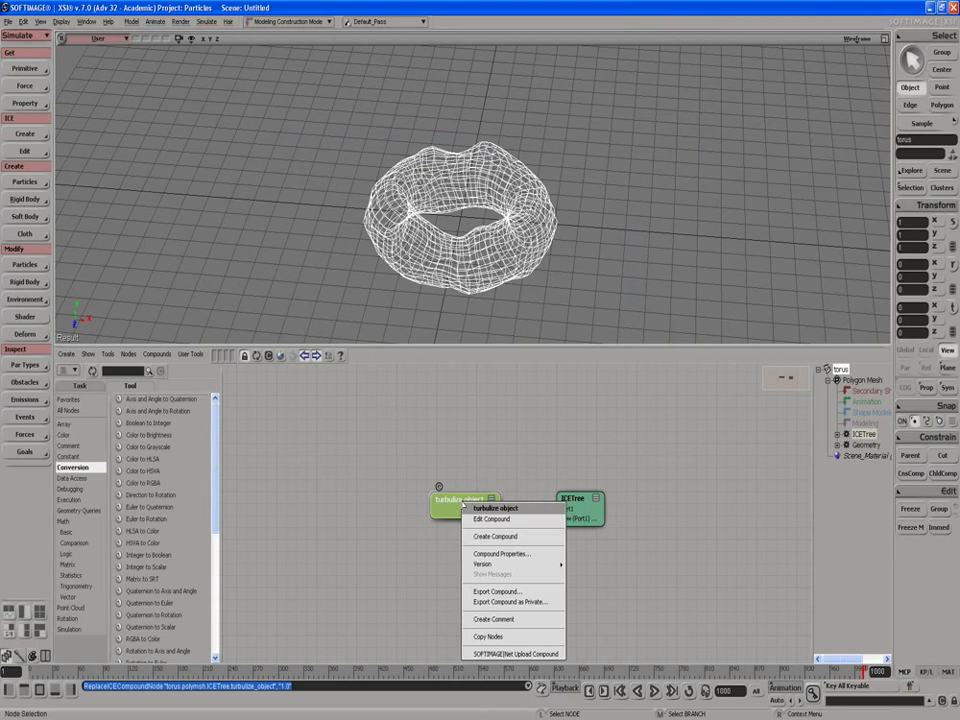
{"action": "left_click", "coordinate": [484, 562]}
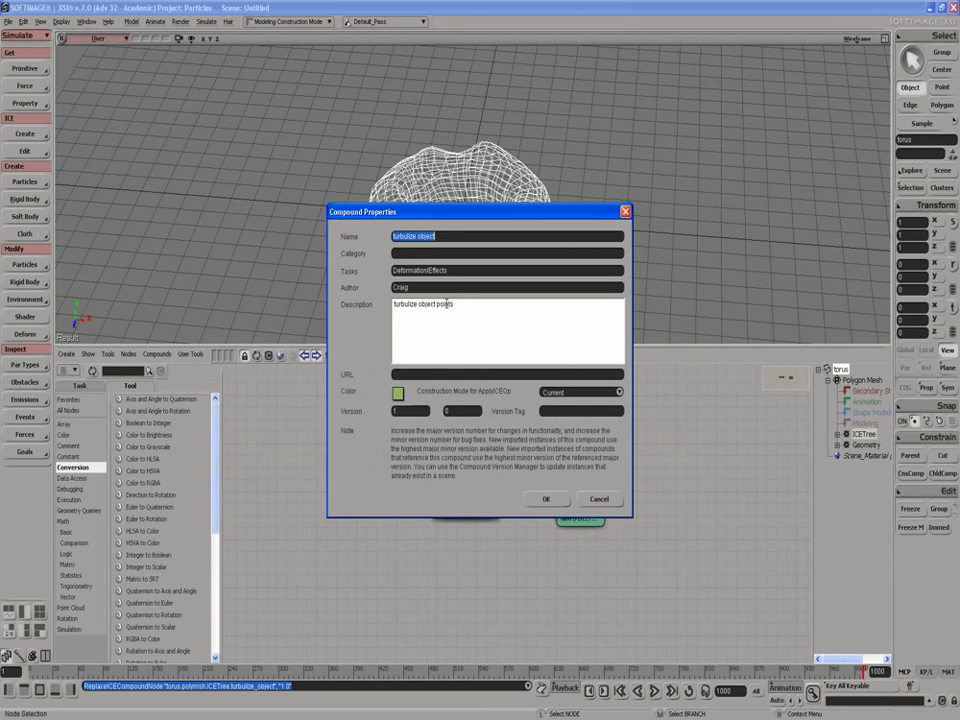
{"action": "left_click", "coordinate": [547, 498]}
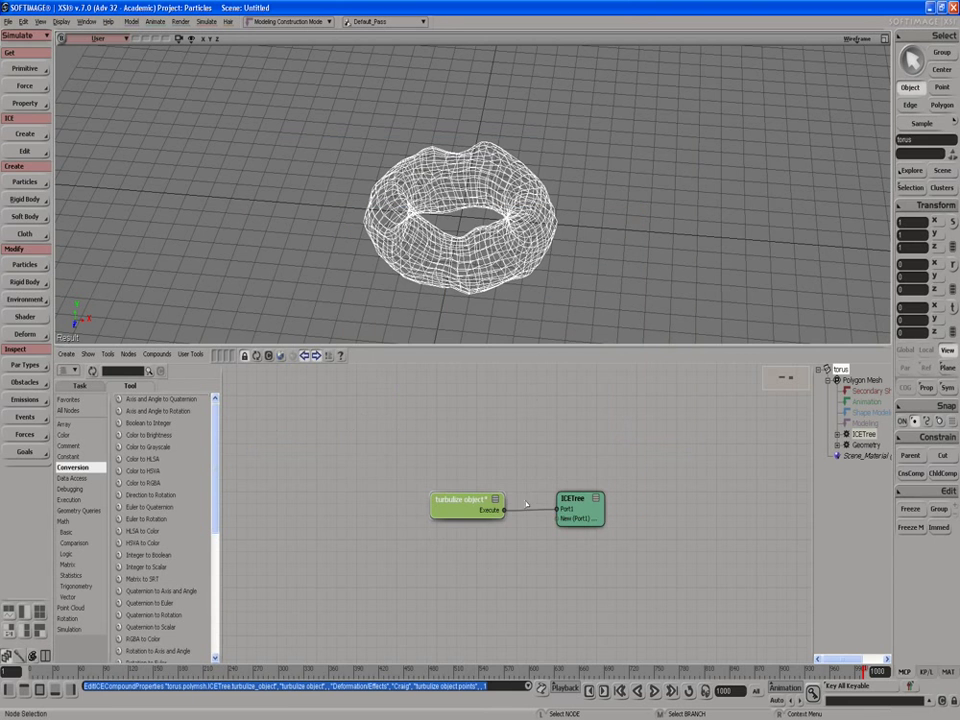
Step: Switch the turbulize object compound back to version 1.1
{"action": "right_click", "coordinate": [477, 513]}
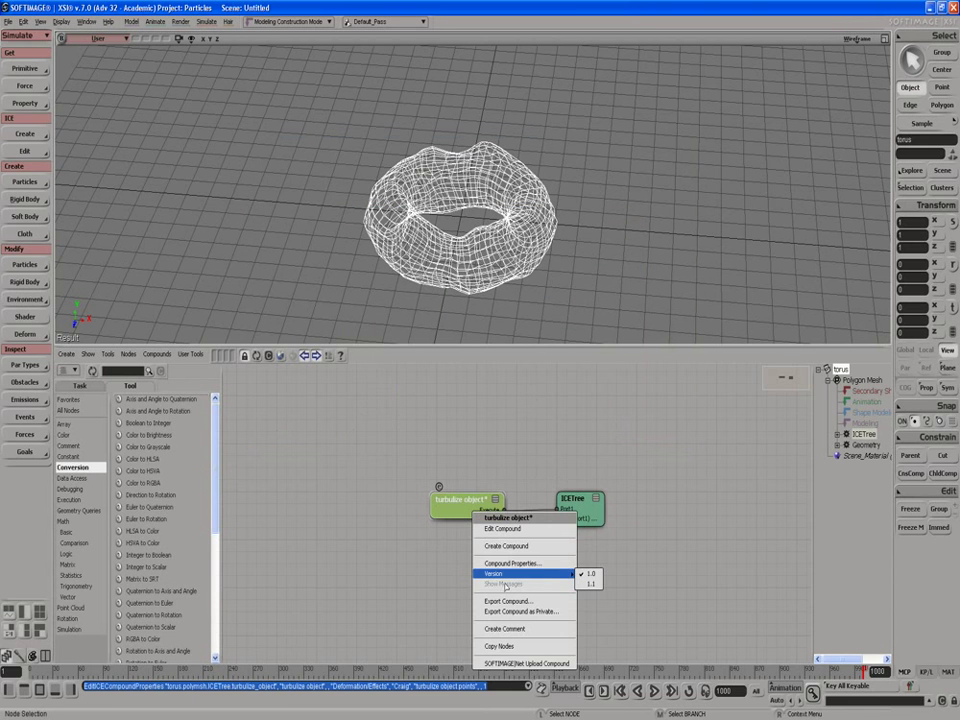
{"action": "mouse_move", "coordinate": [552, 577]}
{"action": "left_click", "coordinate": [590, 584]}
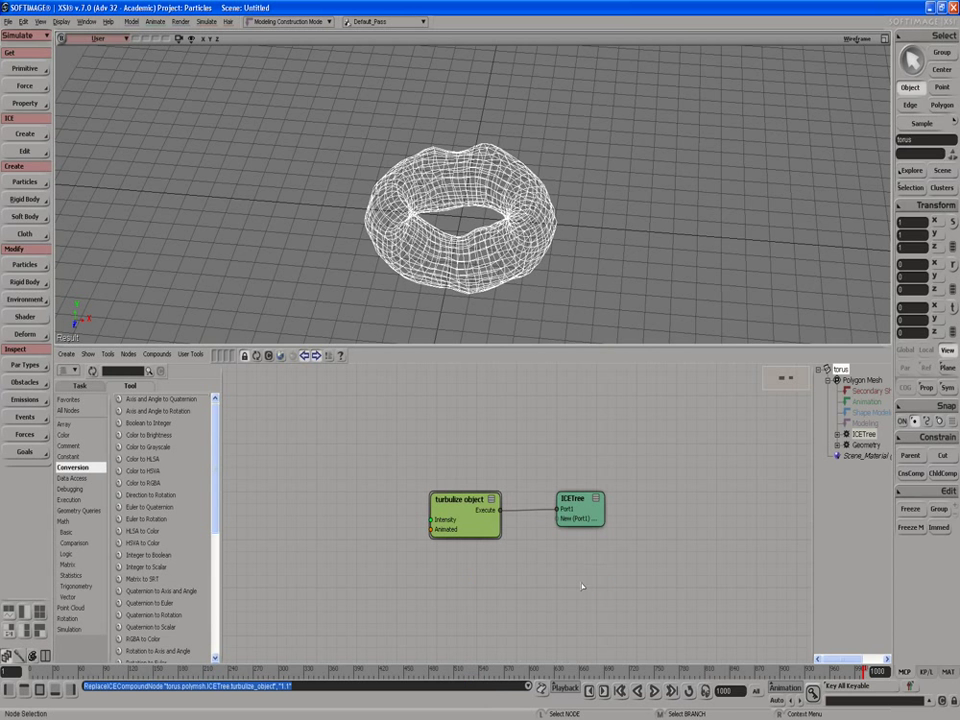
Step: Play the animation from the start to check the torus deformation with compound version 1.1, and stop it
{"action": "left_click", "coordinate": [653, 691]}
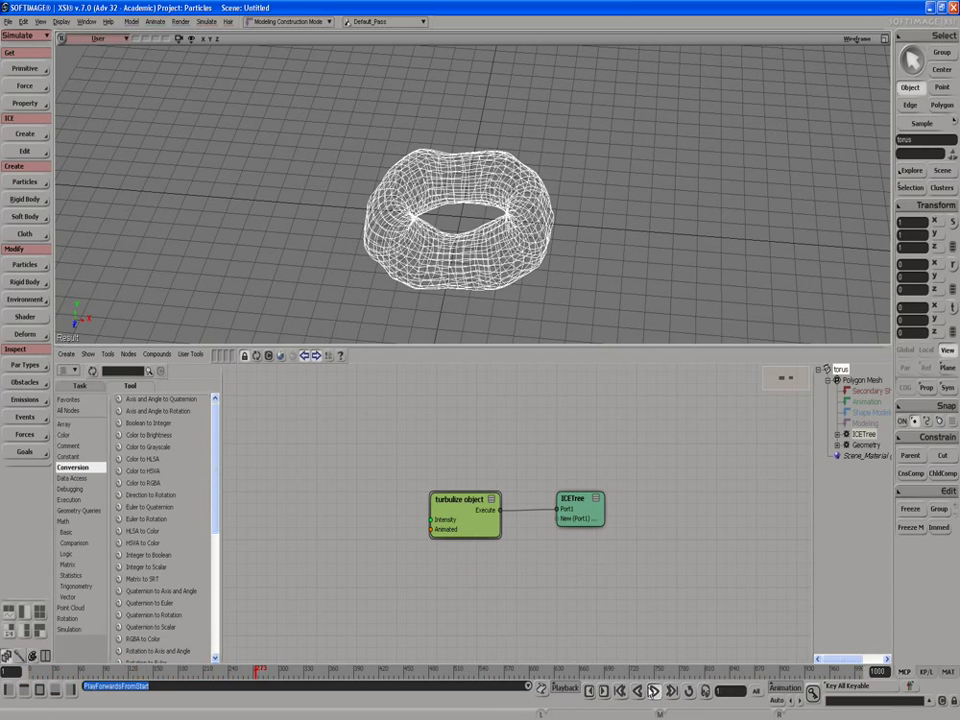
{"action": "key", "text": "Escape"}
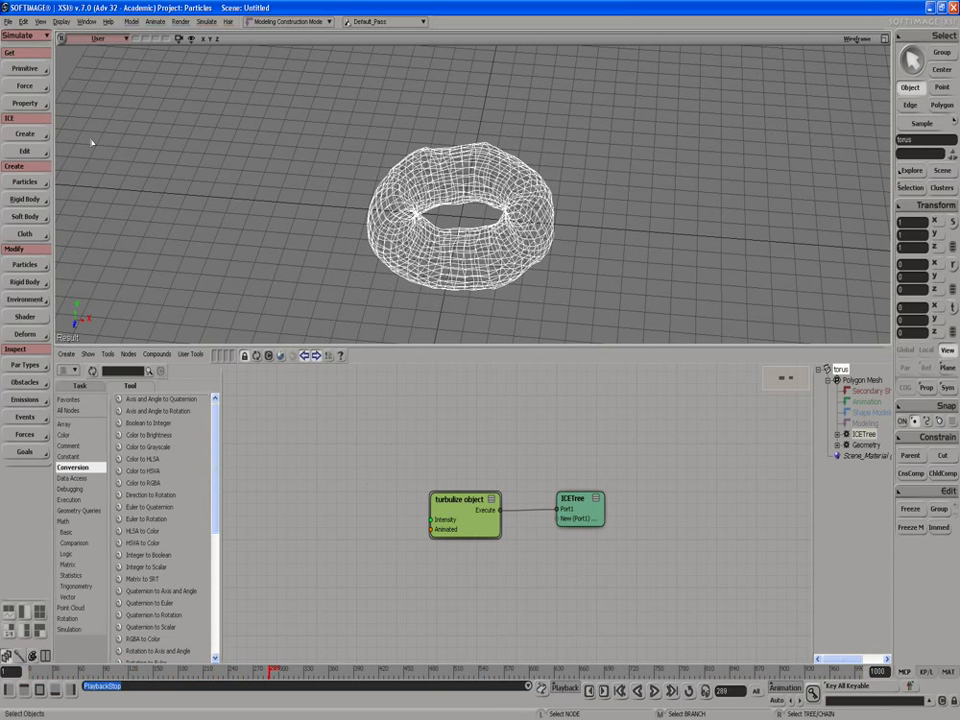
Step: Create a polygon mesh grid and set both its U and V subdivisions to 24
{"action": "left_click", "coordinate": [16, 69]}
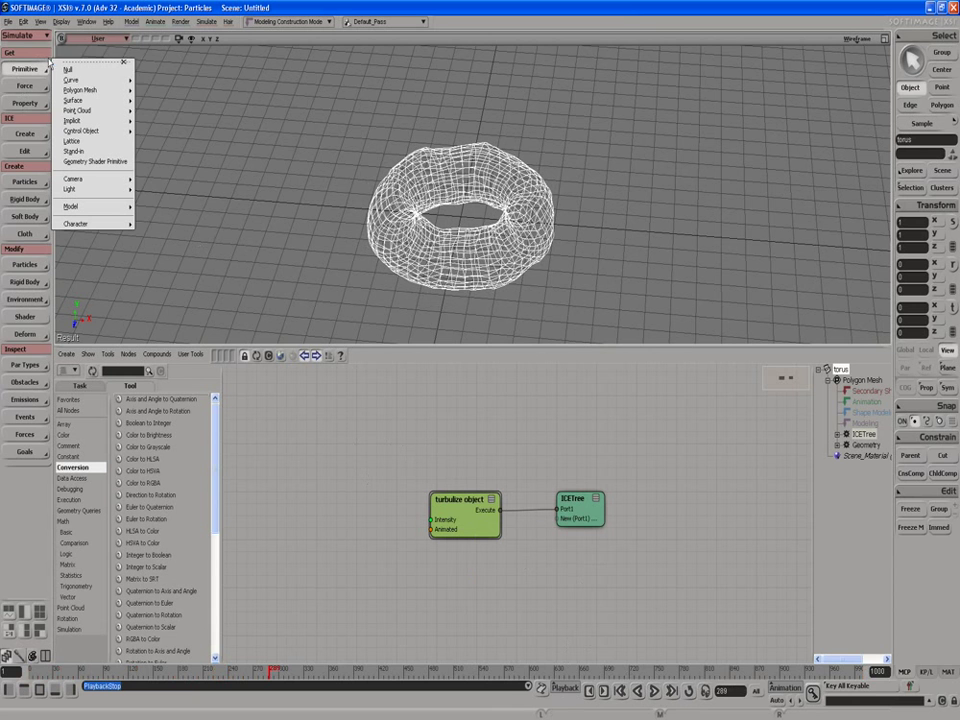
{"action": "mouse_move", "coordinate": [108, 92]}
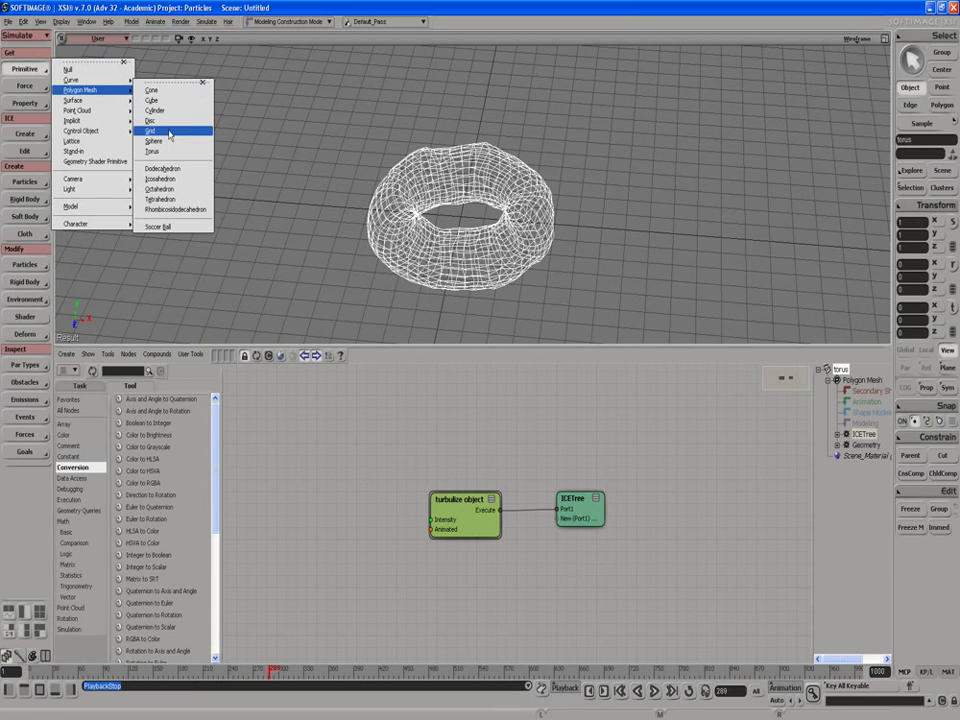
{"action": "left_click", "coordinate": [158, 130]}
{"action": "left_click_drag", "start_coordinate": [167, 182], "coordinate": [142, 195]}
{"action": "left_click_drag", "start_coordinate": [140, 287], "coordinate": [250, 300]}
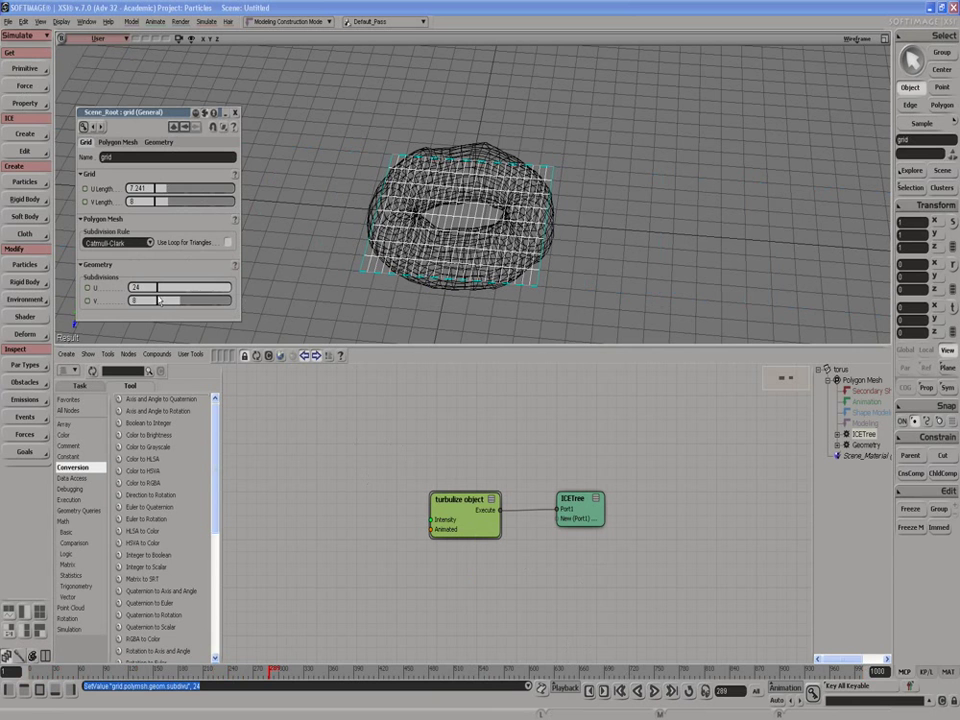
{"action": "left_click_drag", "start_coordinate": [140, 300], "coordinate": [250, 301]}
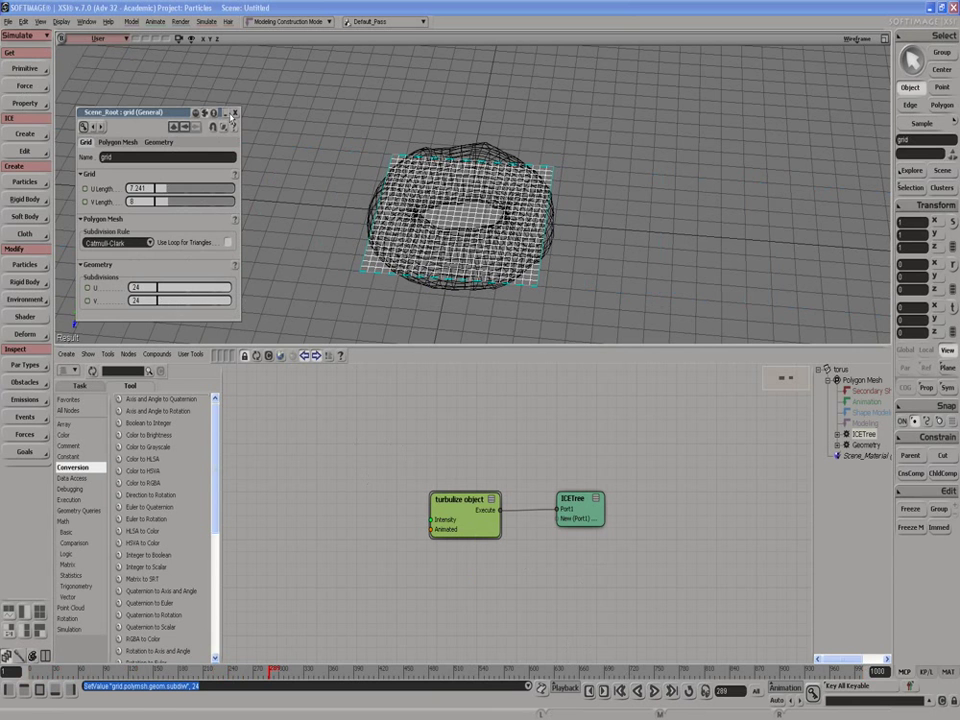
{"action": "left_click", "coordinate": [235, 112]}
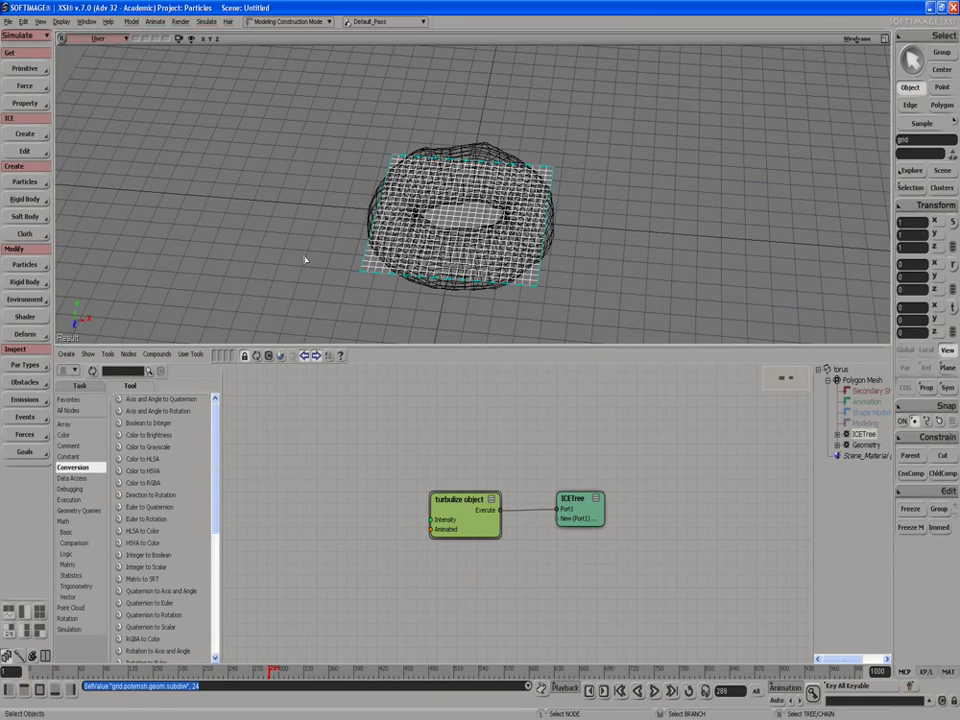
{"action": "key", "text": "ctrl+d"}
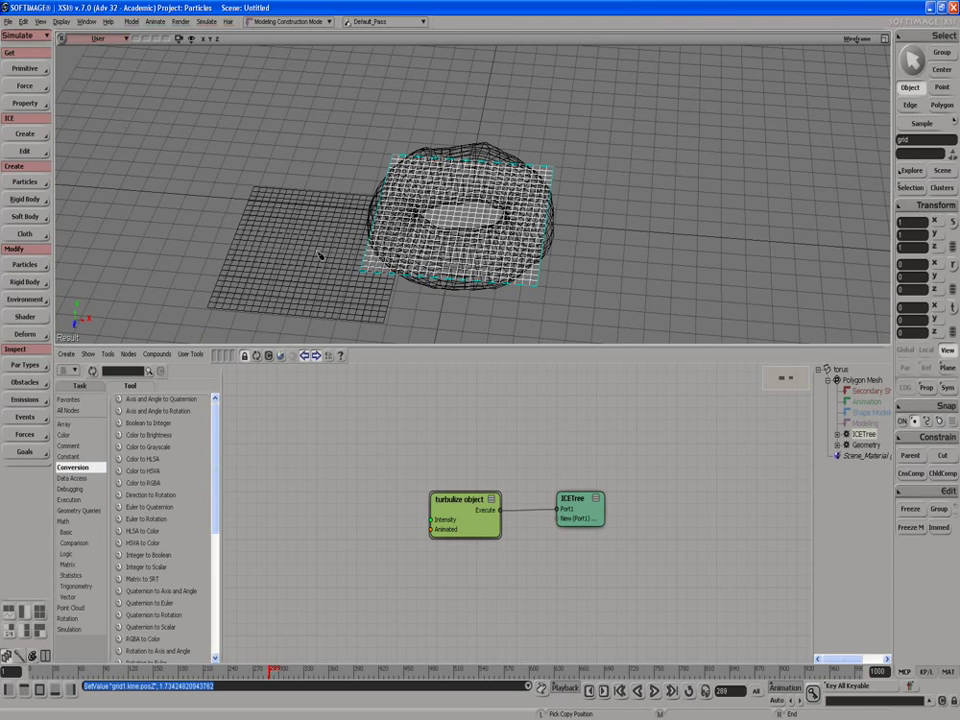
{"action": "key", "text": "ctrl+d"}
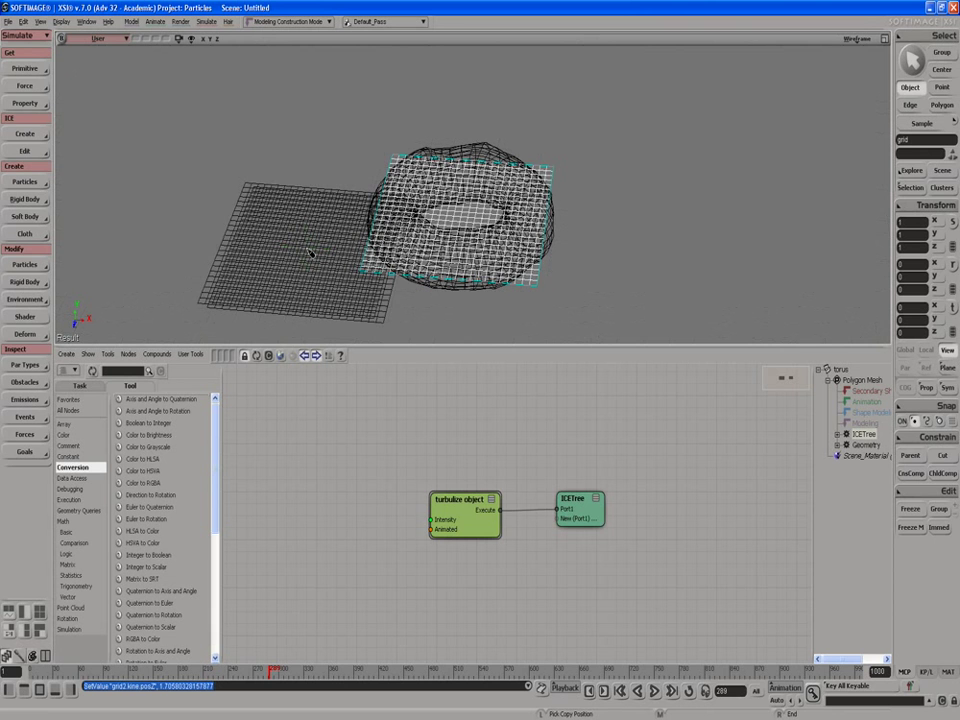
{"action": "left_click_drag", "start_coordinate": [189, 223], "coordinate": [270, 302]}
{"action": "key", "text": "Delete"}
Step: Move the original grid about 8.39 units in the negative X direction so that it sits beside the torus
{"action": "left_click", "coordinate": [380, 277]}
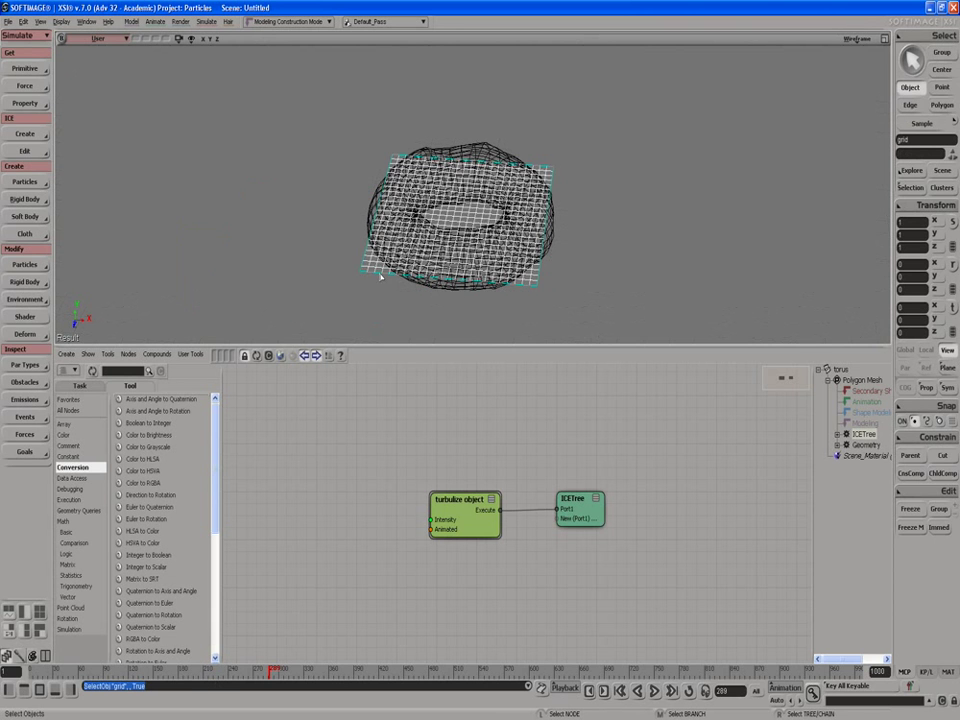
{"action": "key", "text": "v"}
{"action": "left_click_drag", "start_coordinate": [400, 165], "coordinate": [210, 162]}
Step: Create an ICE Tree on the grid, add the turbulize object compound from the Deformation effects, and connect its Execute output to Port1
{"action": "left_click", "coordinate": [65, 354]}
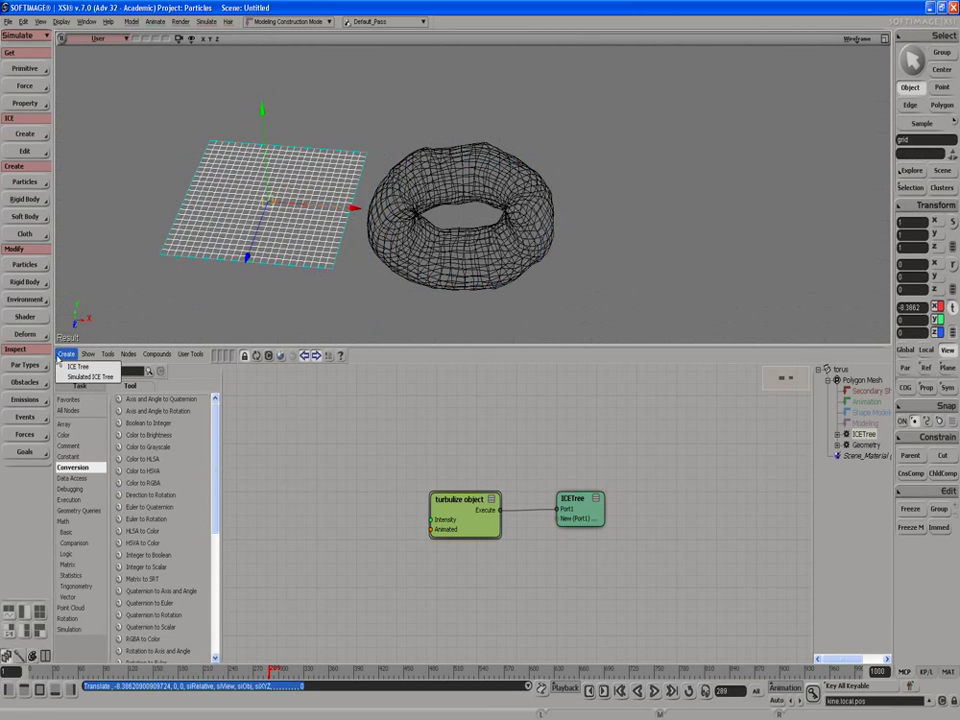
{"action": "left_click", "coordinate": [72, 367]}
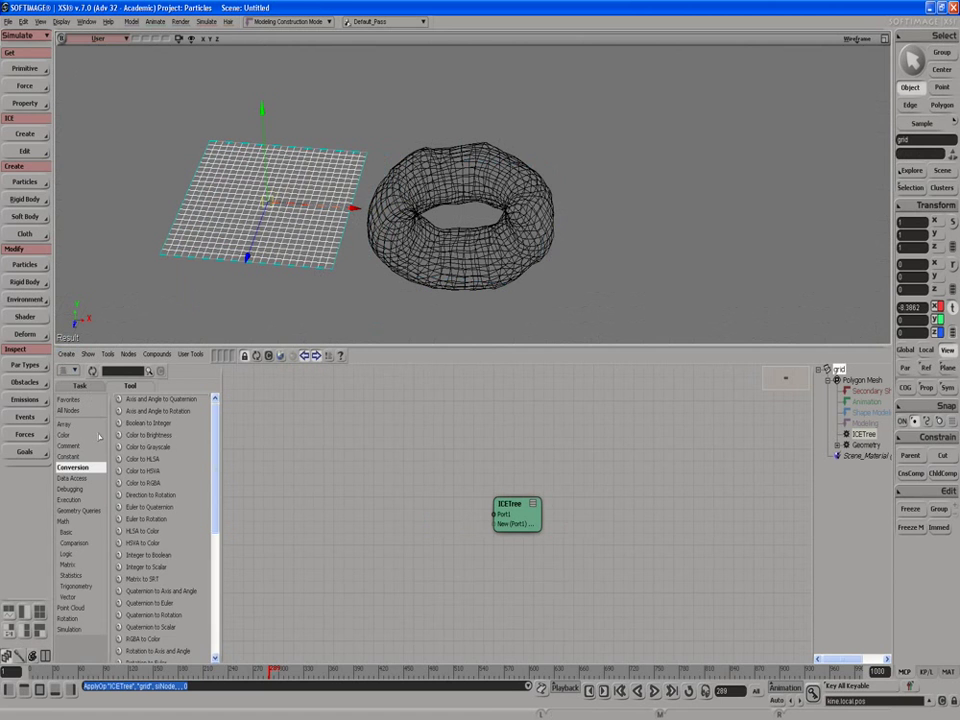
{"action": "left_click", "coordinate": [92, 388]}
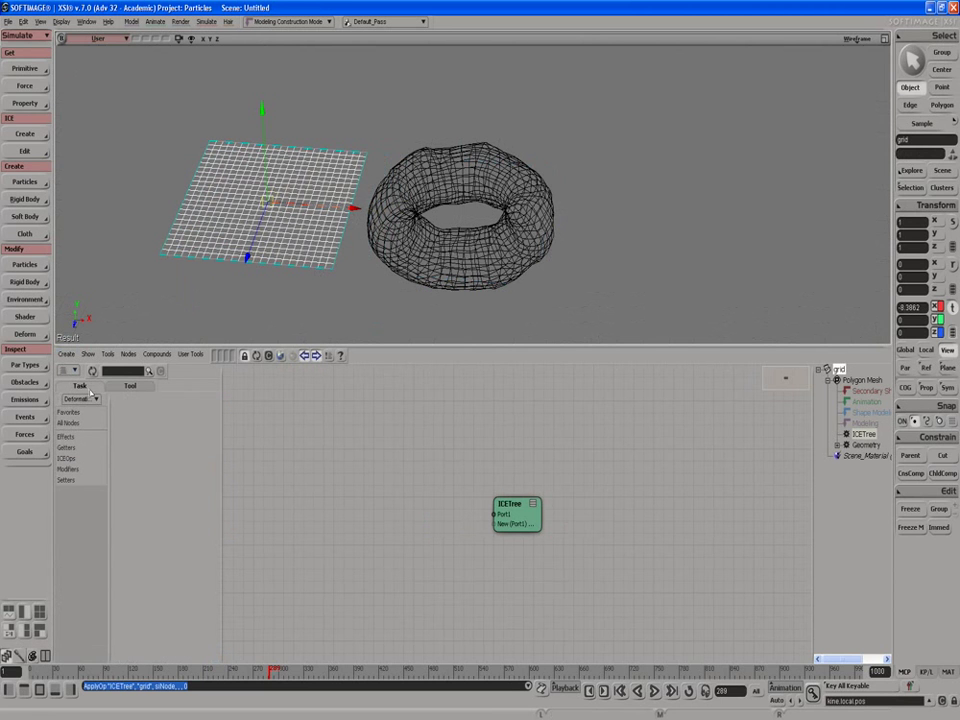
{"action": "left_click", "coordinate": [86, 399]}
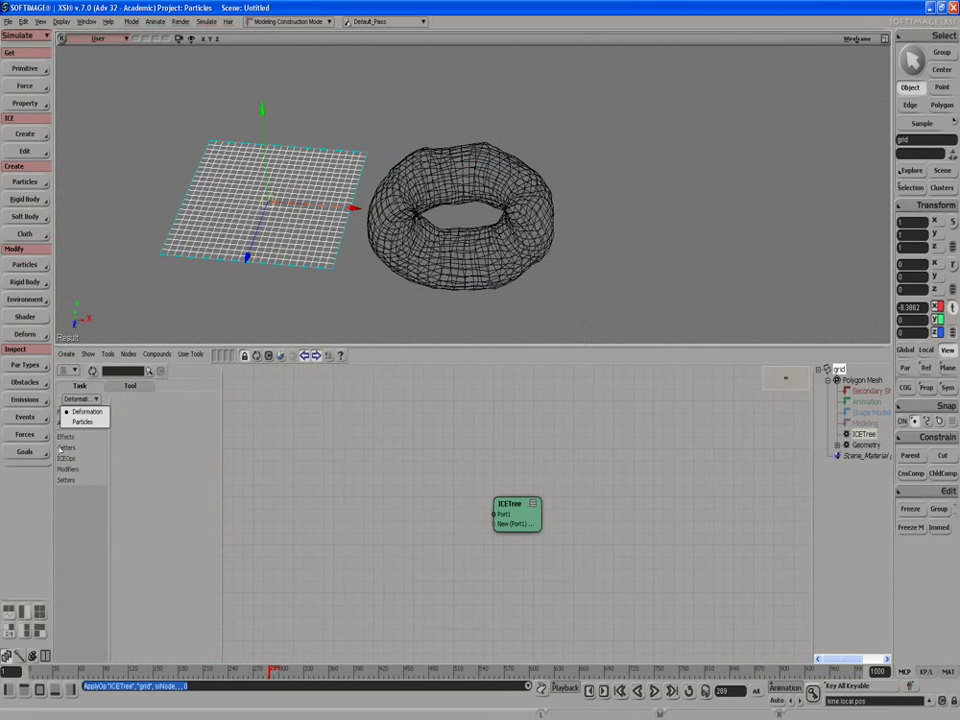
{"action": "left_click", "coordinate": [84, 411]}
{"action": "left_click", "coordinate": [66, 447]}
{"action": "left_click", "coordinate": [66, 436]}
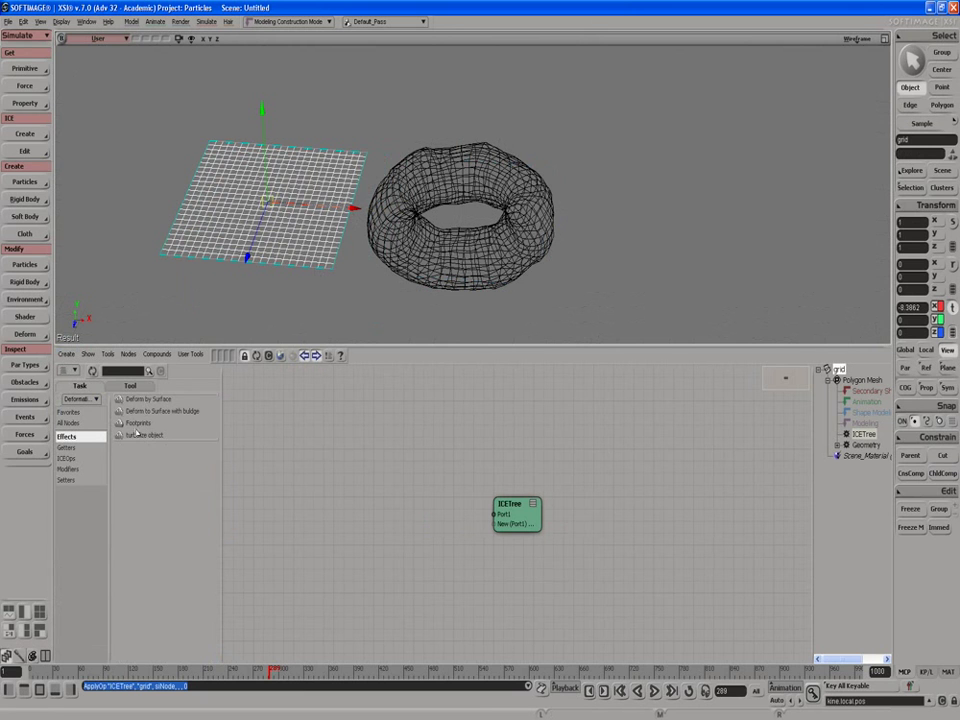
{"action": "left_click_drag", "start_coordinate": [137, 435], "coordinate": [290, 482]}
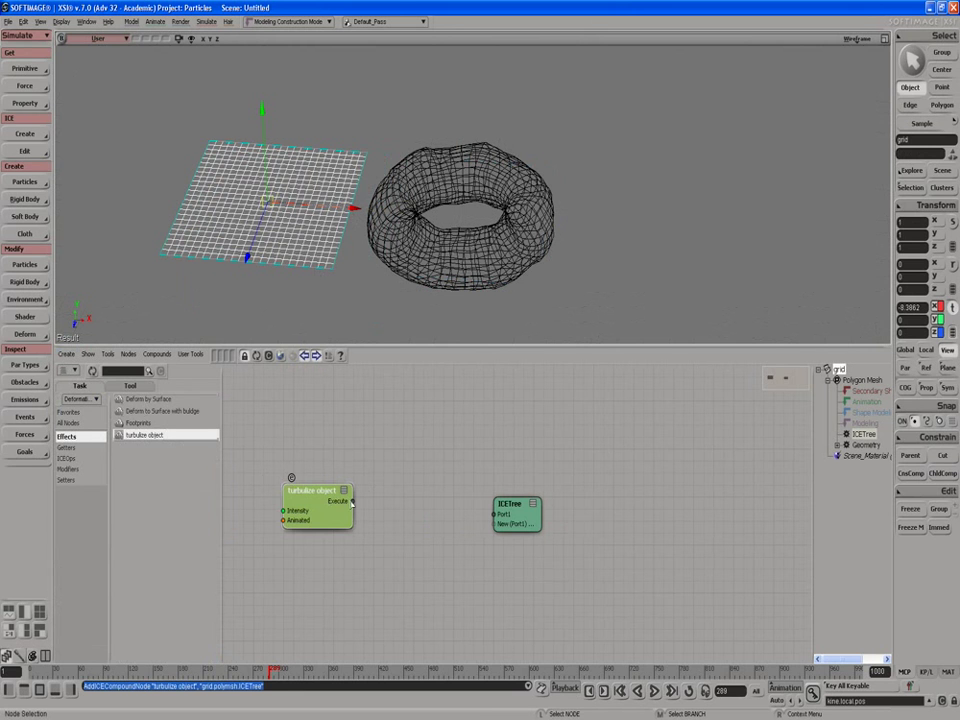
{"action": "left_click_drag", "start_coordinate": [350, 500], "coordinate": [503, 523]}
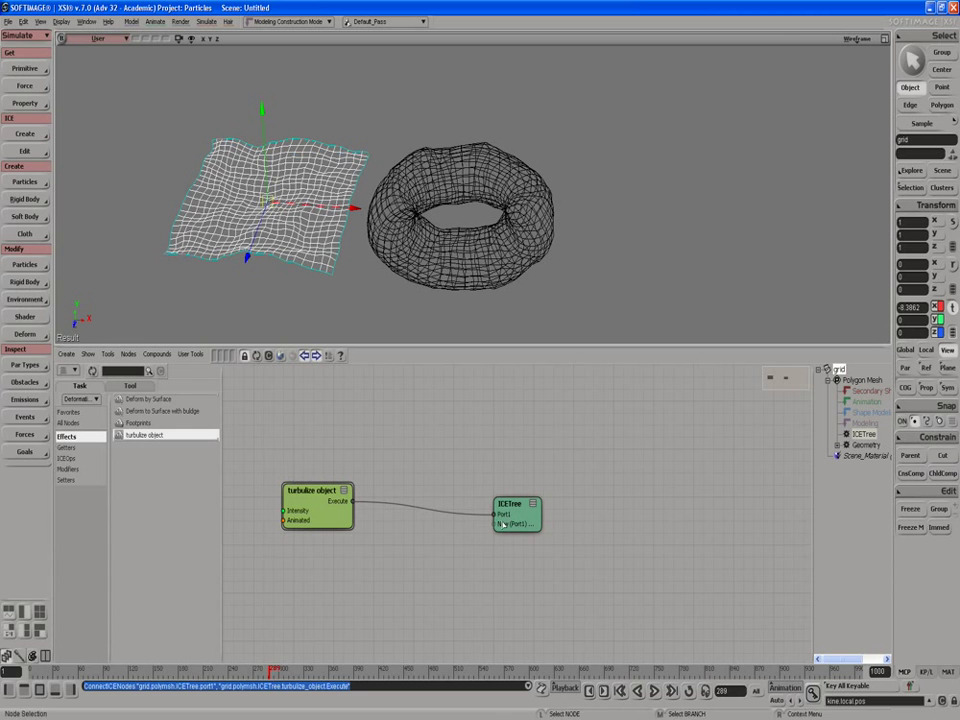
Step: Play the animation to check the turbulence on the grid, moving the turbulize object node nearer to the ICETree node, and stop playback
{"action": "left_click", "coordinate": [654, 690]}
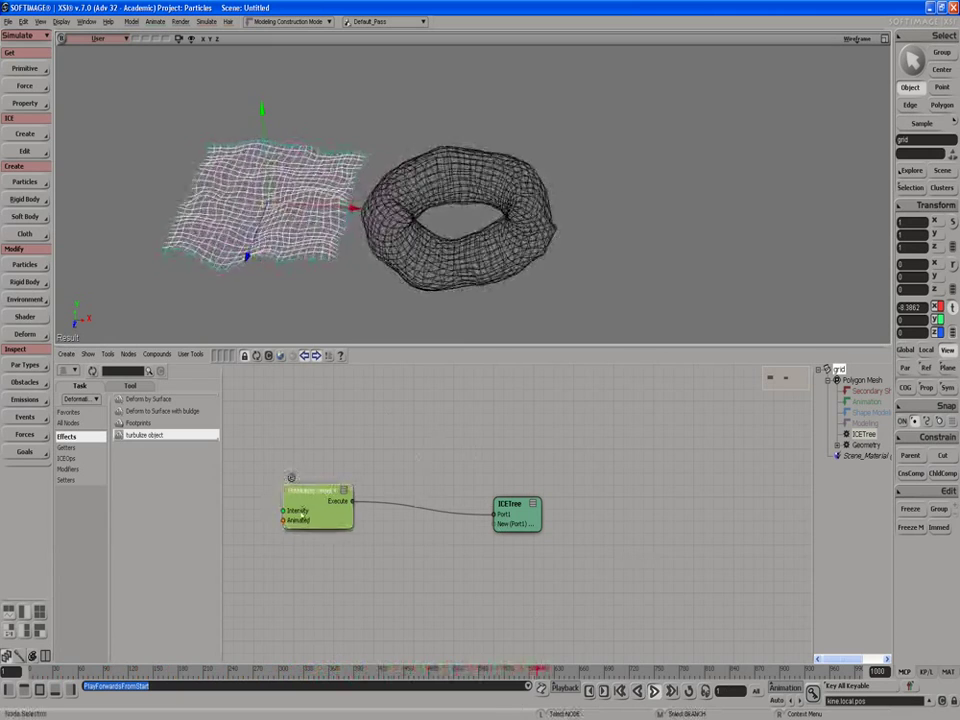
{"action": "left_click_drag", "start_coordinate": [300, 488], "coordinate": [367, 503]}
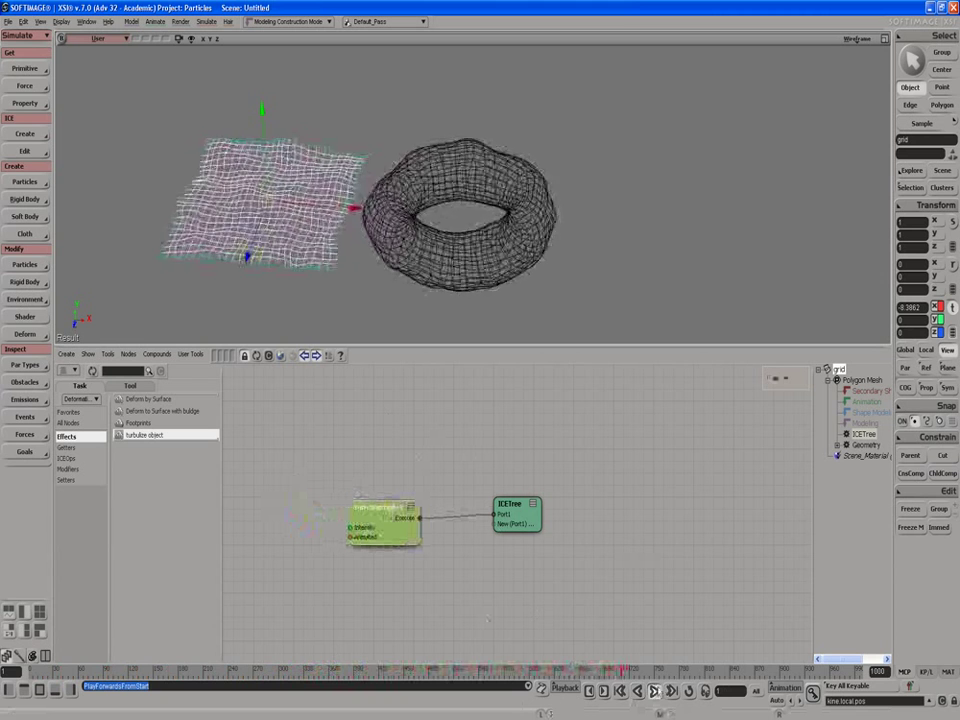
{"action": "left_click", "coordinate": [654, 692]}
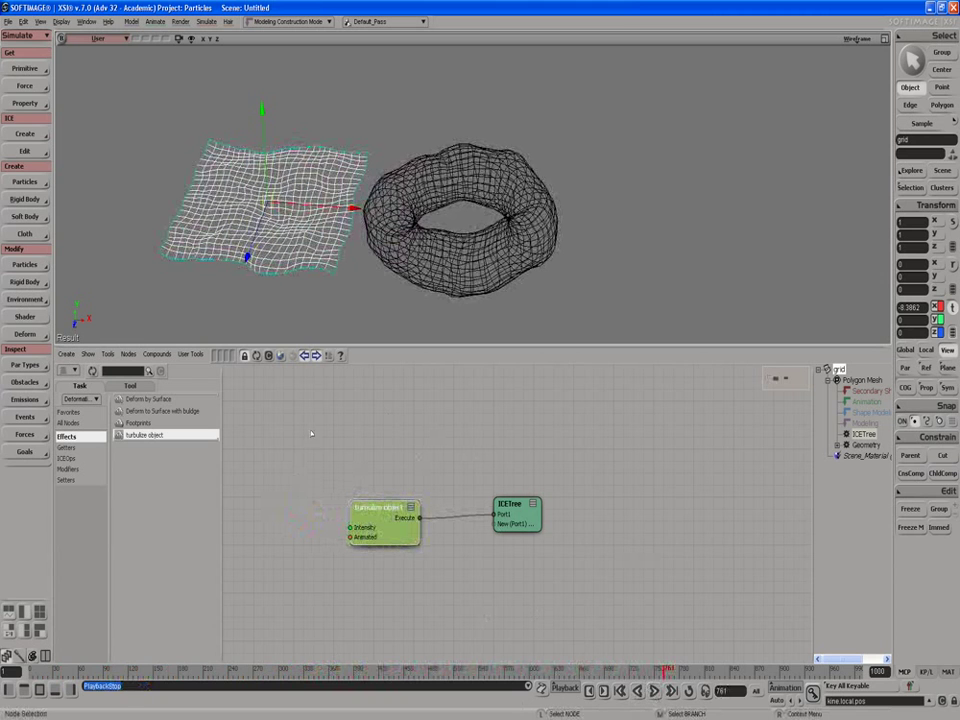
Step: Edit the grid's turbulize object compound to expose the Value output of Turbulize Around Value, and close the compound editor
{"action": "left_click", "coordinate": [358, 494]}
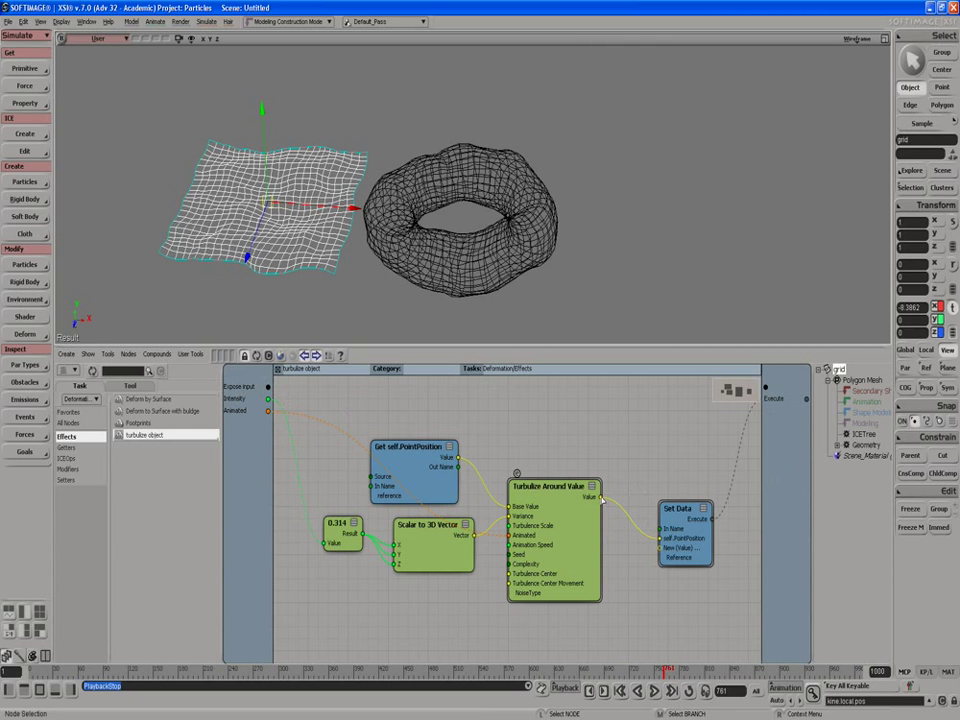
{"action": "left_click_drag", "start_coordinate": [601, 497], "coordinate": [765, 388]}
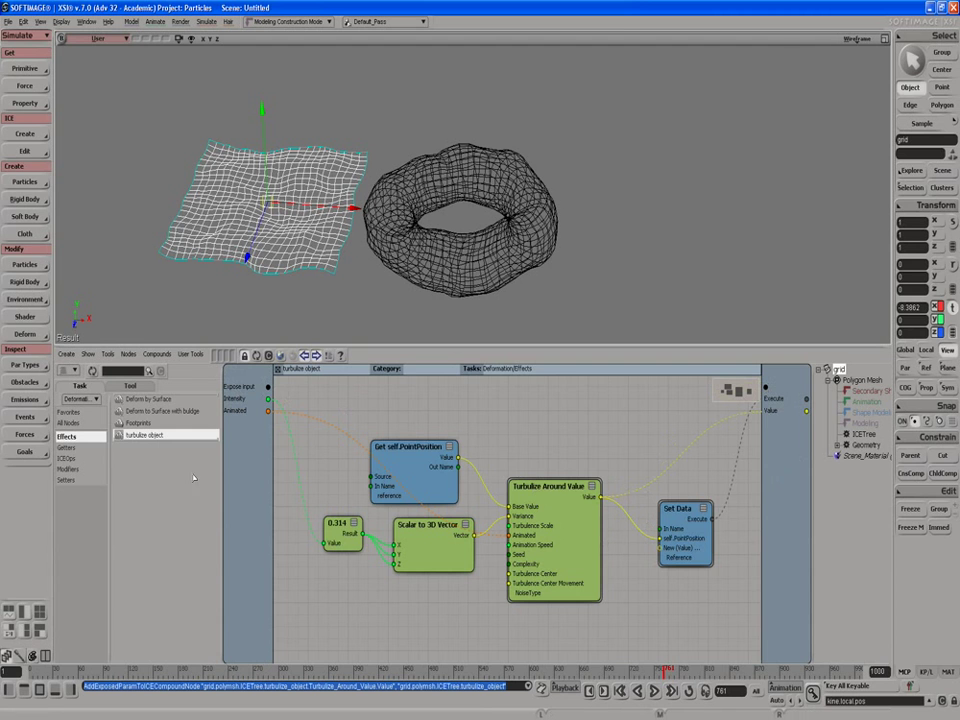
{"action": "left_click", "coordinate": [277, 369]}
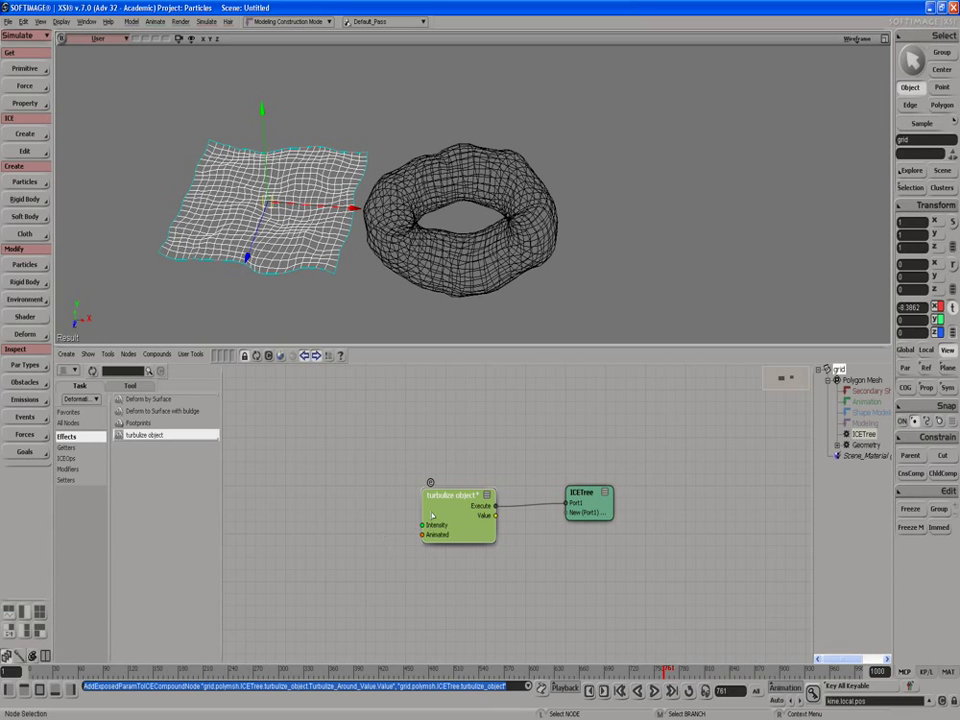
Step: Explode the modified turbulize object compound into its individual nodes and frame the whole grid ICE tree
{"action": "right_click", "coordinate": [429, 511]}
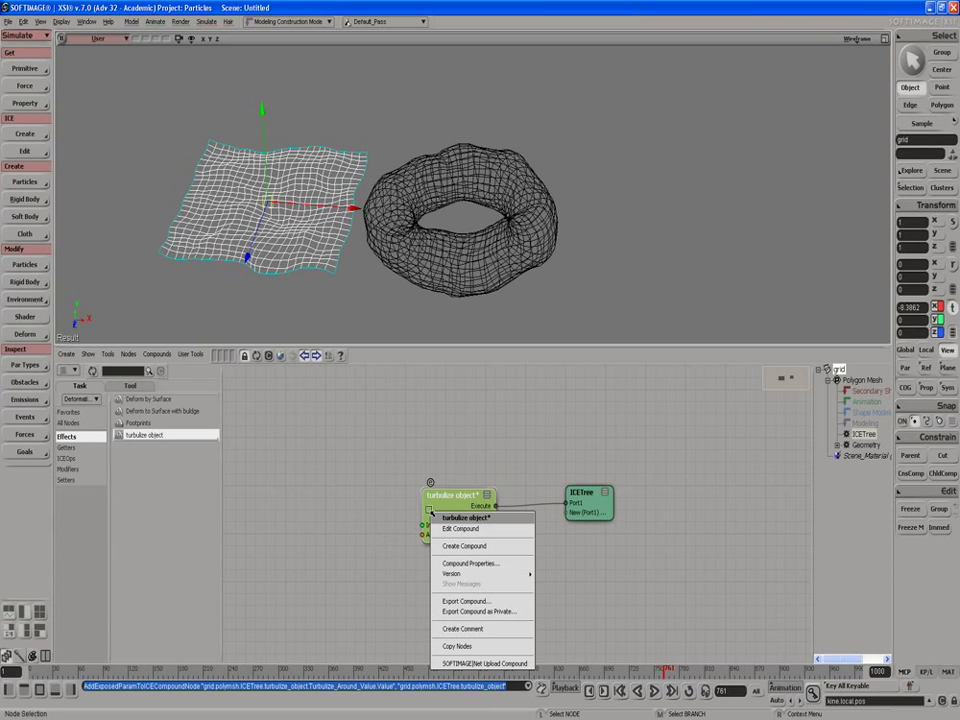
{"action": "left_click", "coordinate": [158, 355]}
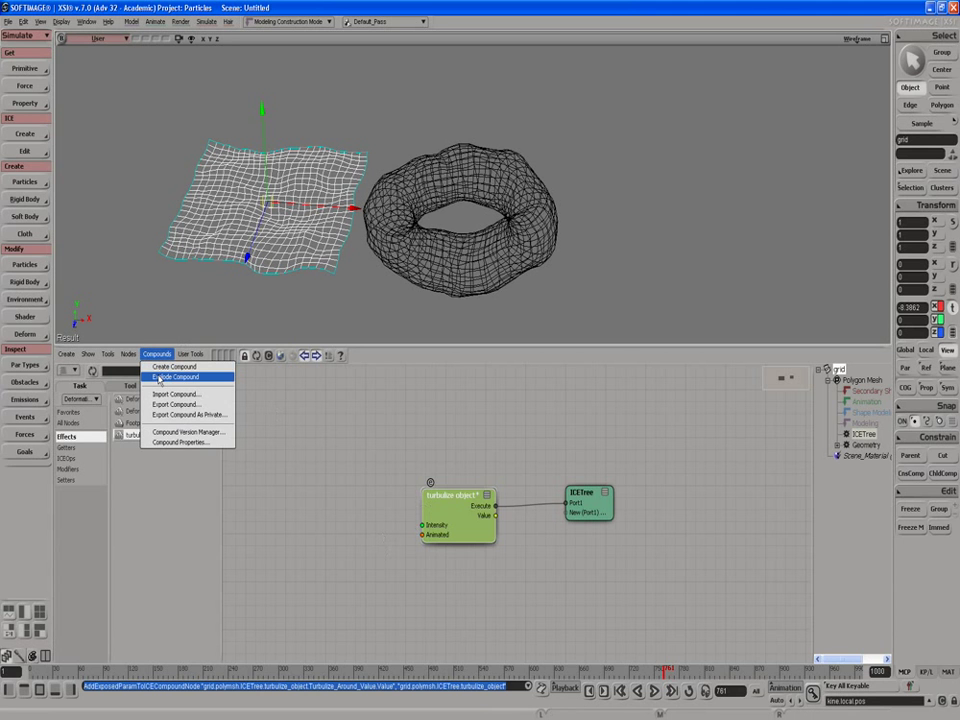
{"action": "left_click", "coordinate": [160, 377]}
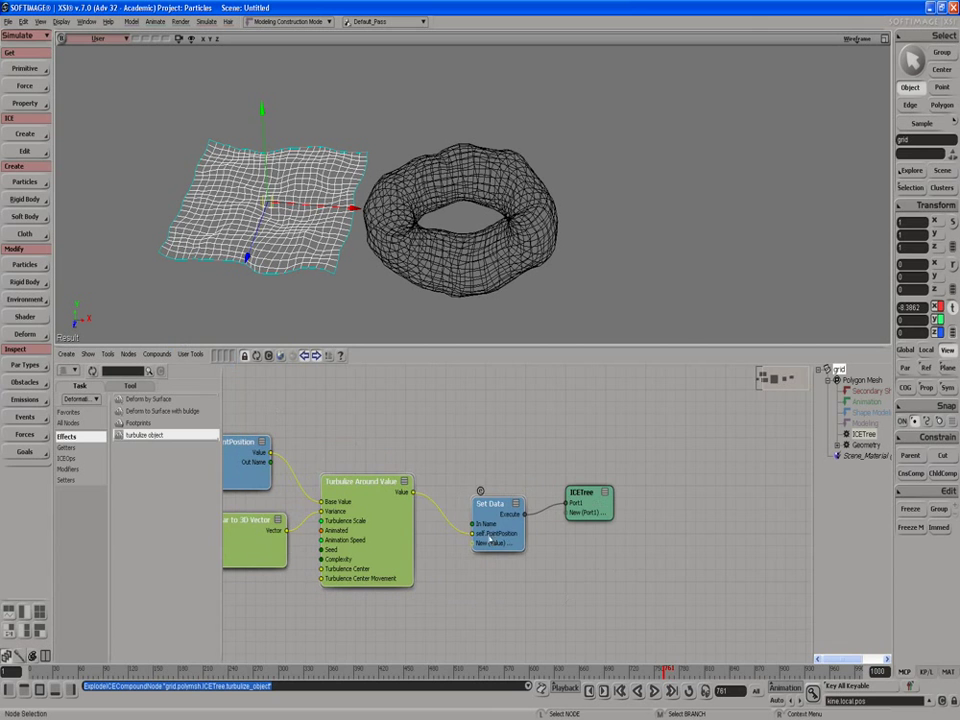
{"action": "key", "text": "a"}
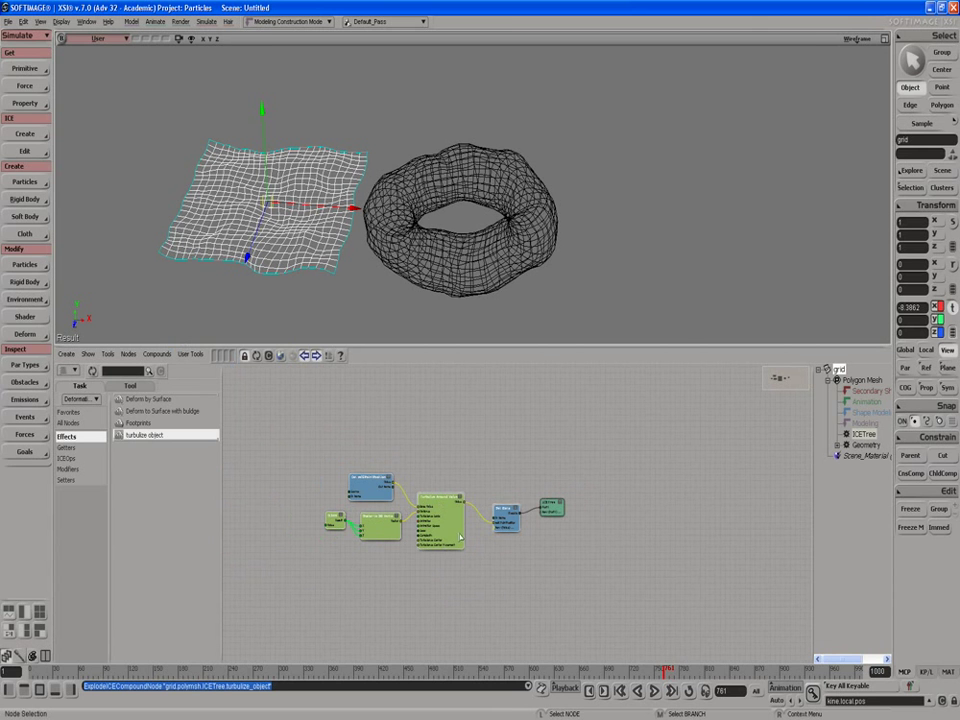